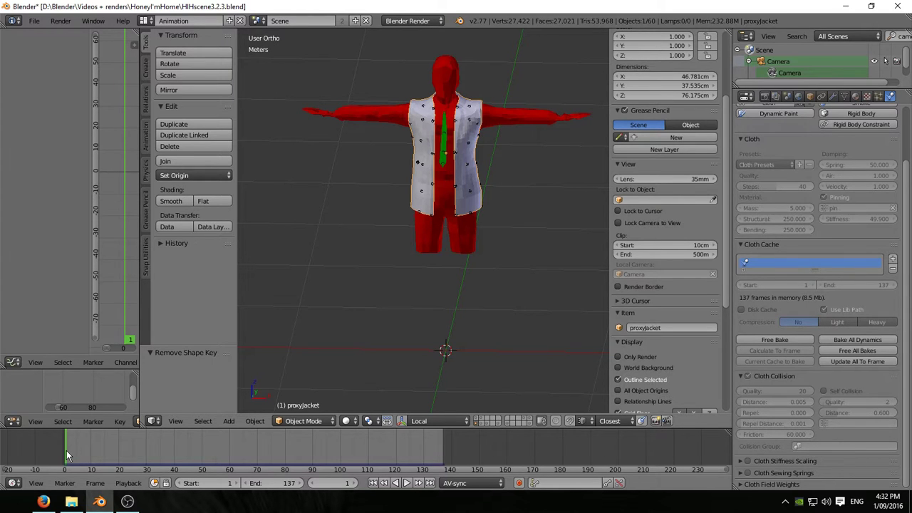
# Scrub the animation to frame 6 and select the rigProxy armature's middle spine bone on its own layer
pyautogui.moveTo(66, 451)
pyautogui.mouseDown()
pyautogui.moveTo(87, 461)
pyautogui.moveTo(79, 461)
pyautogui.mouseUp()
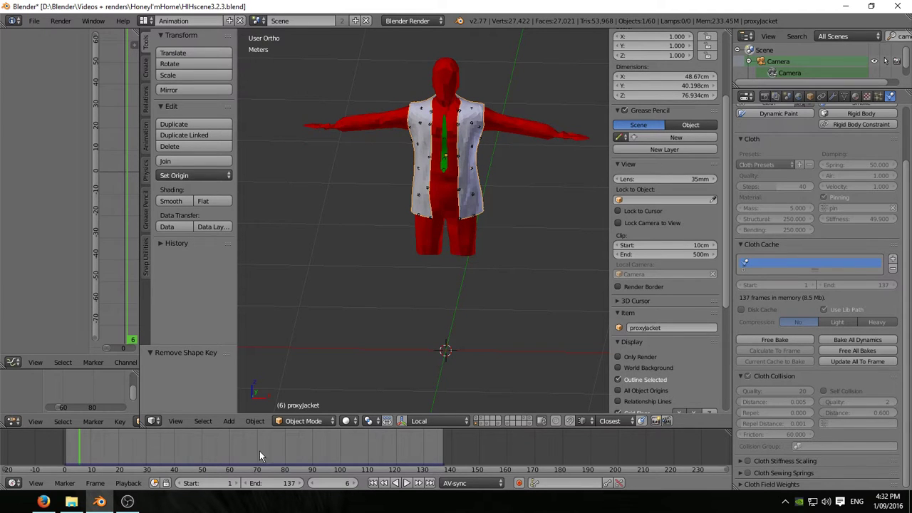
pyautogui.click(484, 421)
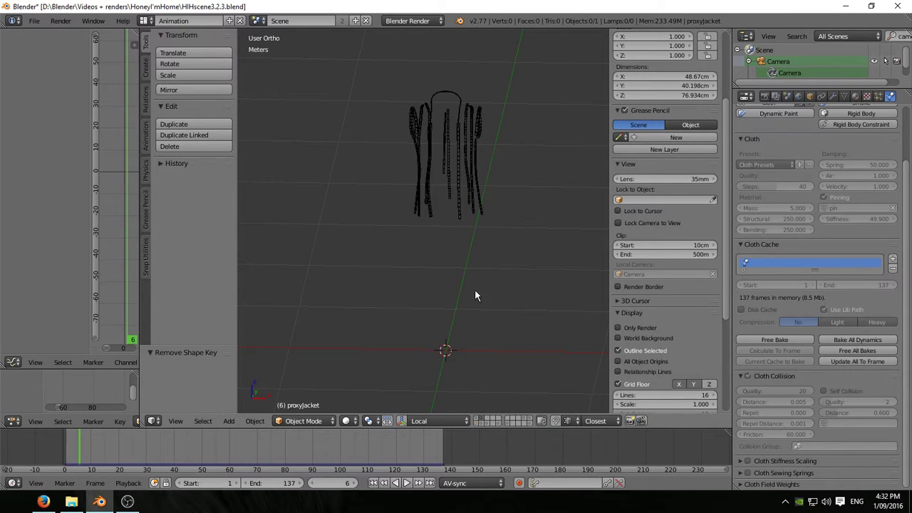
pyautogui.click(479, 421)
pyautogui.rightClick(446, 166)
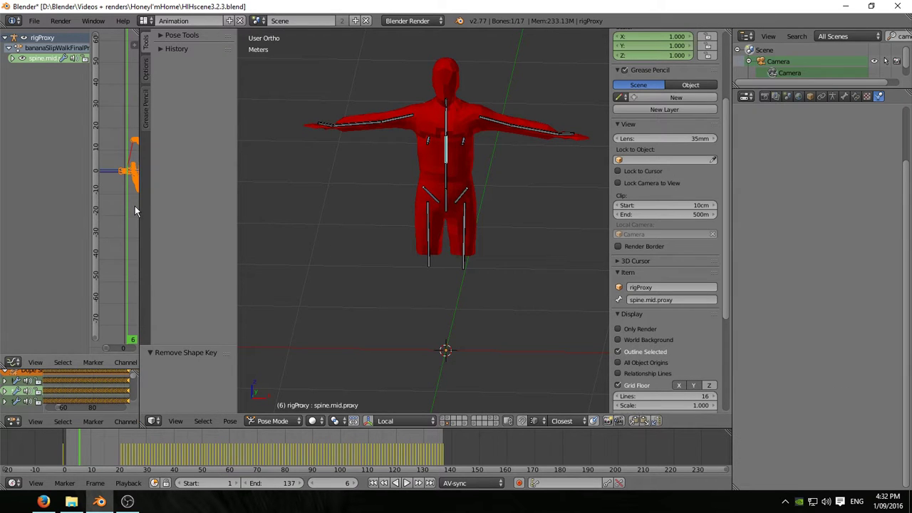
# Temporarily widen the Graph Editor to examine the middle spine bone's F-curves between the rest pose and the first walk keyframes
pyautogui.moveTo(140, 206); pyautogui.dragTo(383, 200)
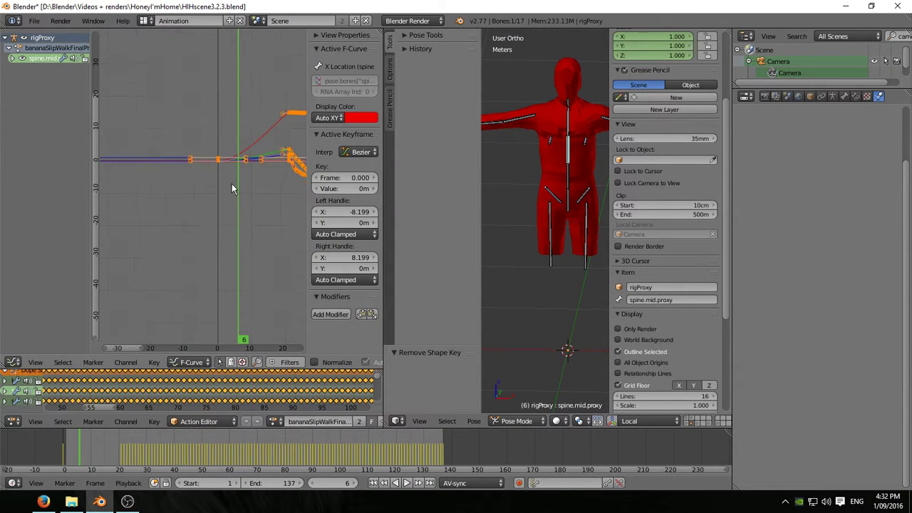
pyautogui.scroll(2, 232, 188)
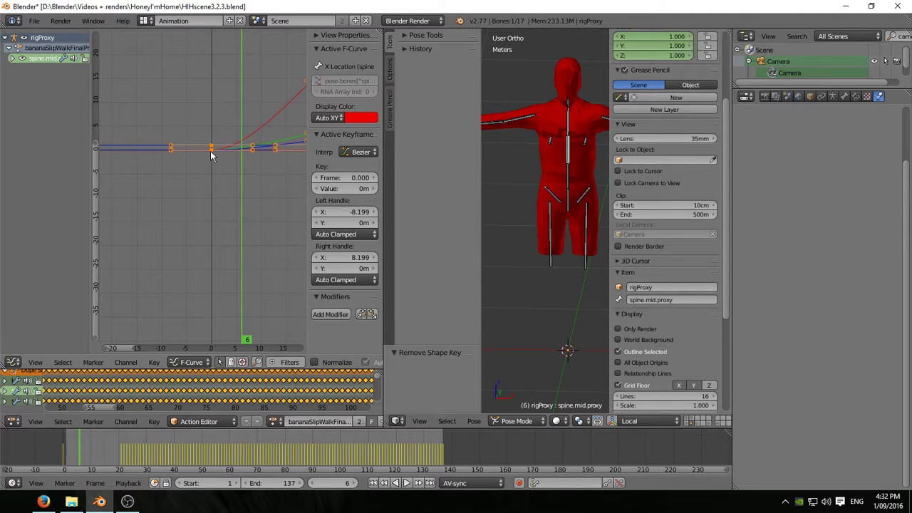
pyautogui.scroll(-3, 256, 181)
pyautogui.moveTo(264, 186); pyautogui.dragTo(218, 186, button='middle')
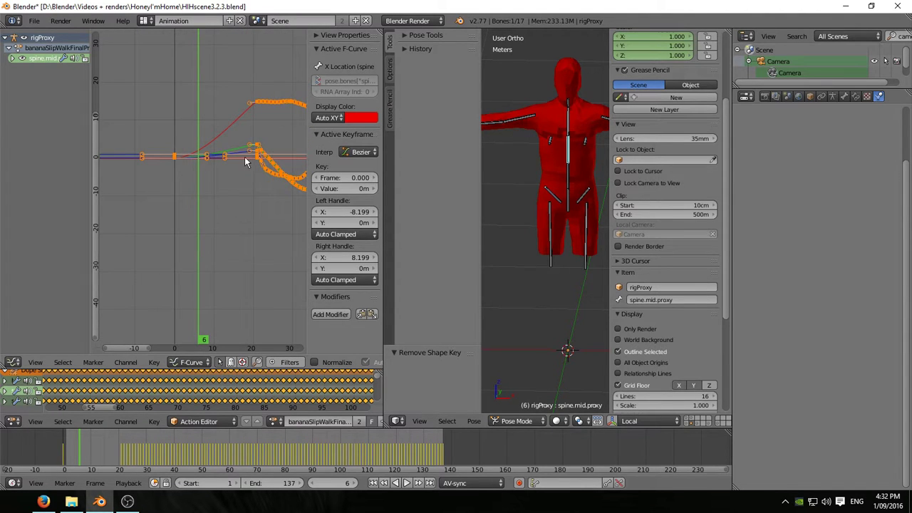
pyautogui.moveTo(384, 214); pyautogui.dragTo(132, 225)
# Show the proxy jacket layer, scrub to frame 21, and examine the jacket and body from the side
pyautogui.click(437, 424)
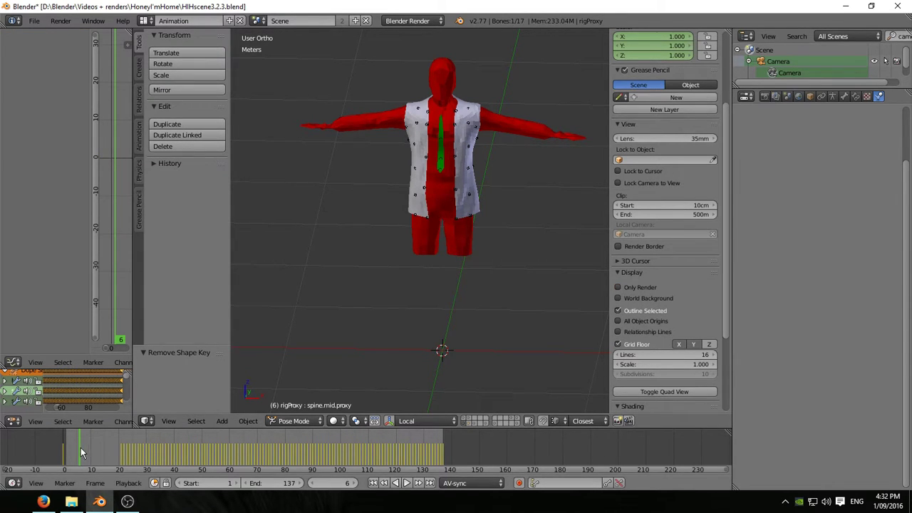
pyautogui.moveTo(80, 448); pyautogui.dragTo(128, 439)
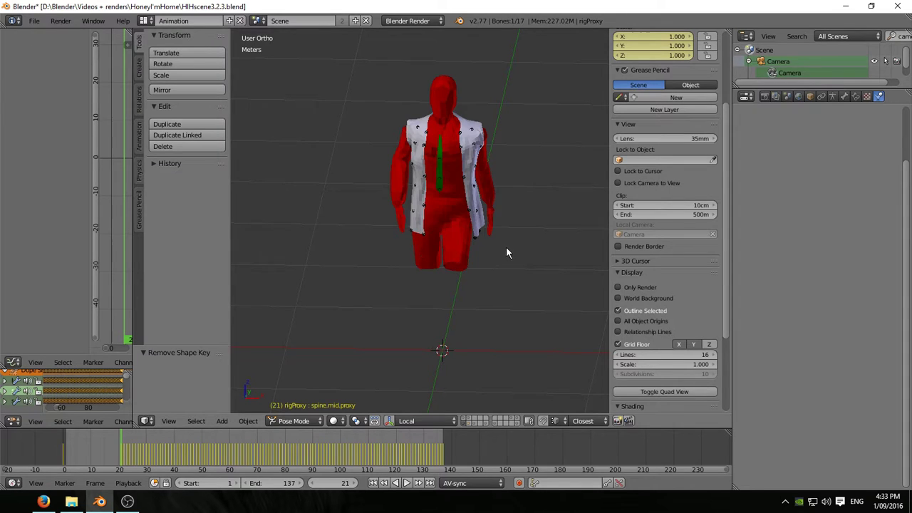
pyautogui.moveTo(506, 253); pyautogui.dragTo(428, 241, button='middle')
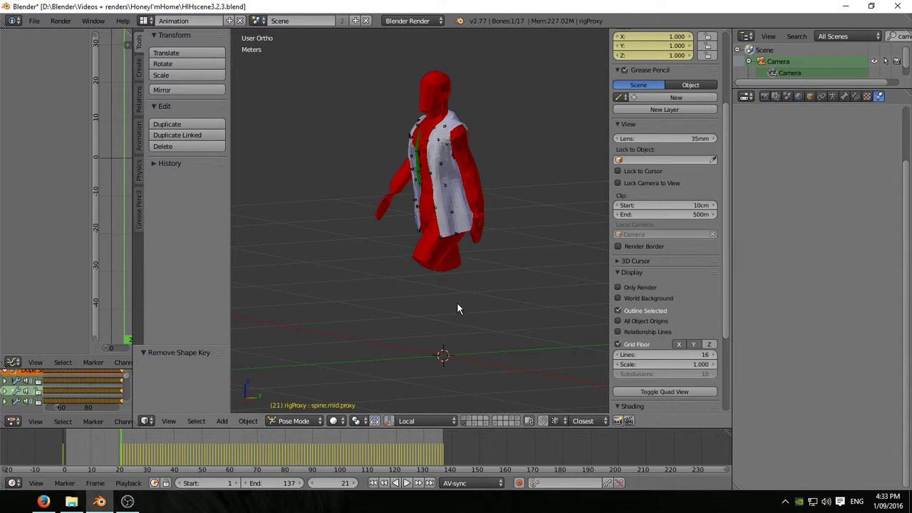
pyautogui.scroll(3, 423, 260)
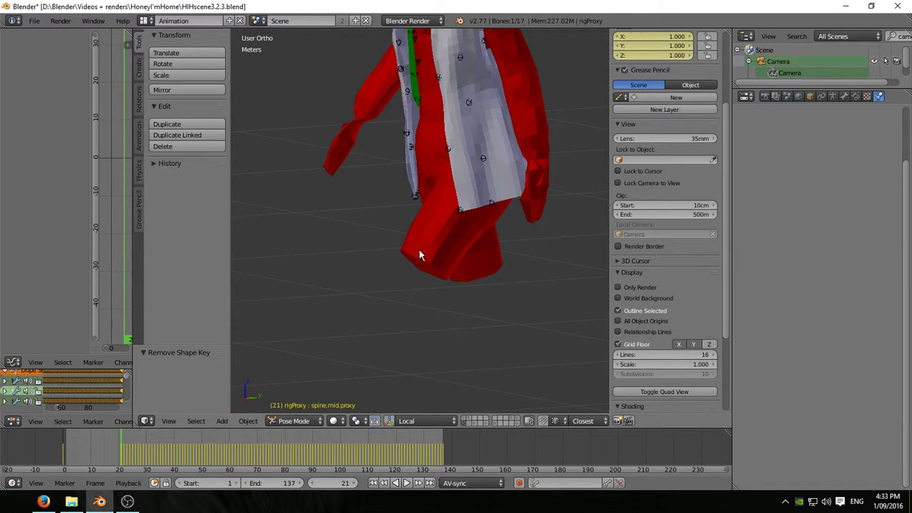
pyautogui.scroll(-1, 416, 232)
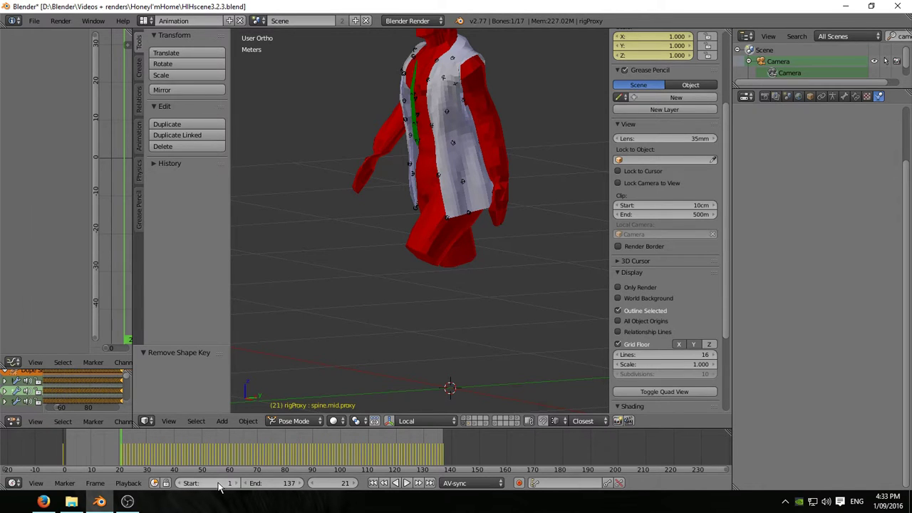
# Jump back to the first frame to view the T-pose, and set the current frame to 21
pyautogui.click(373, 484)
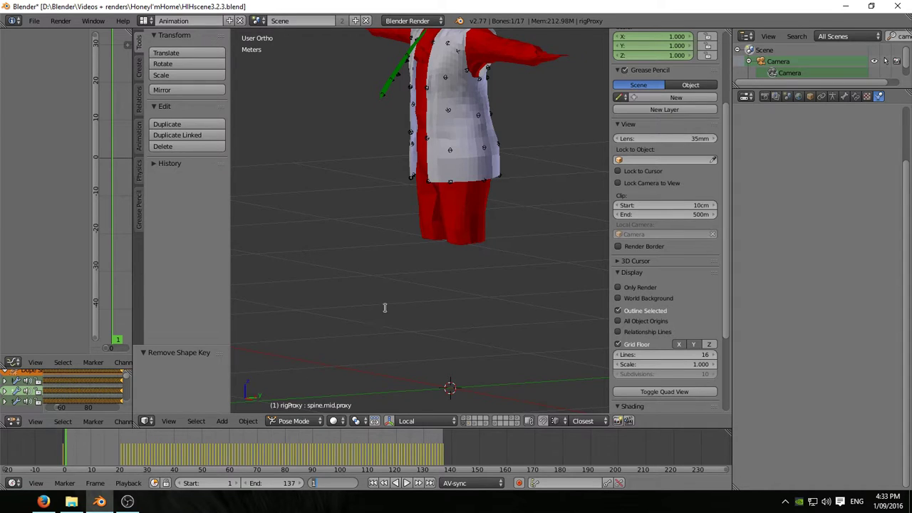
pyautogui.click(433, 293)
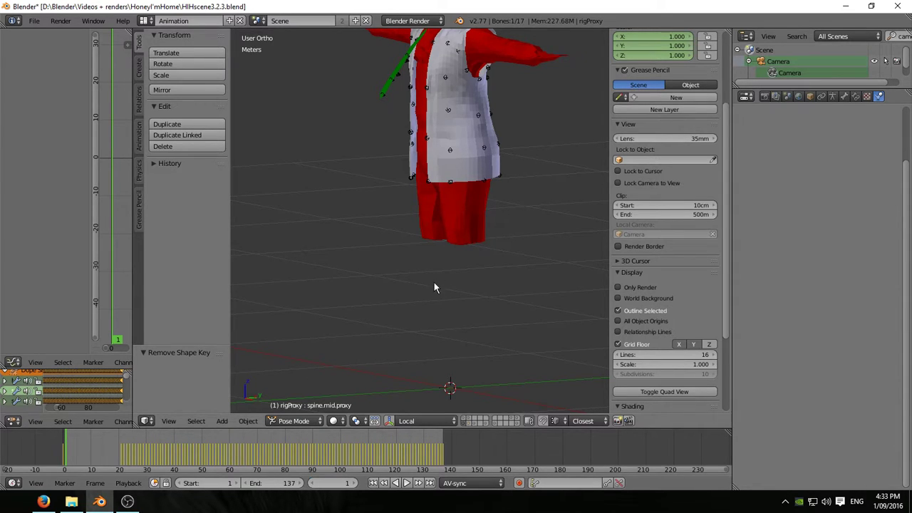
pyautogui.keyDown('shift'); pyautogui.moveTo(434, 281); pyautogui.dragTo(434, 325, button='middle'); pyautogui.keyUp('shift')
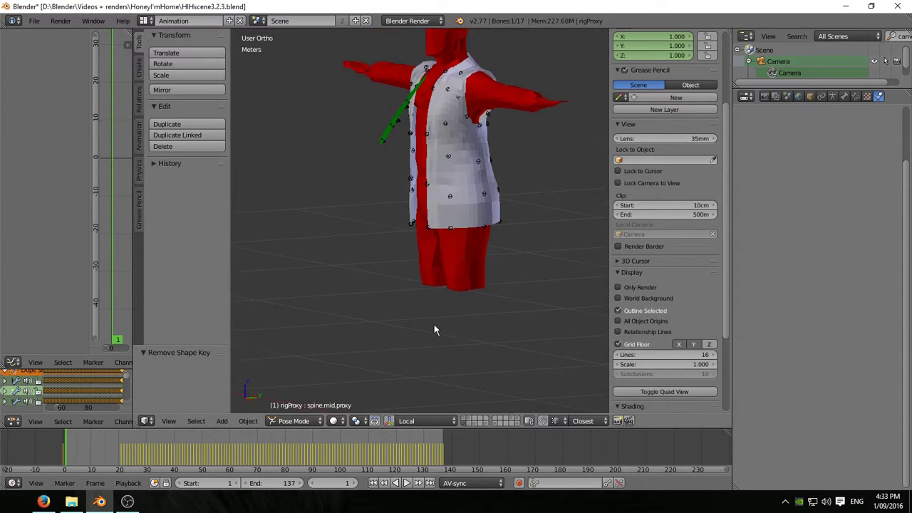
pyautogui.click(335, 484)
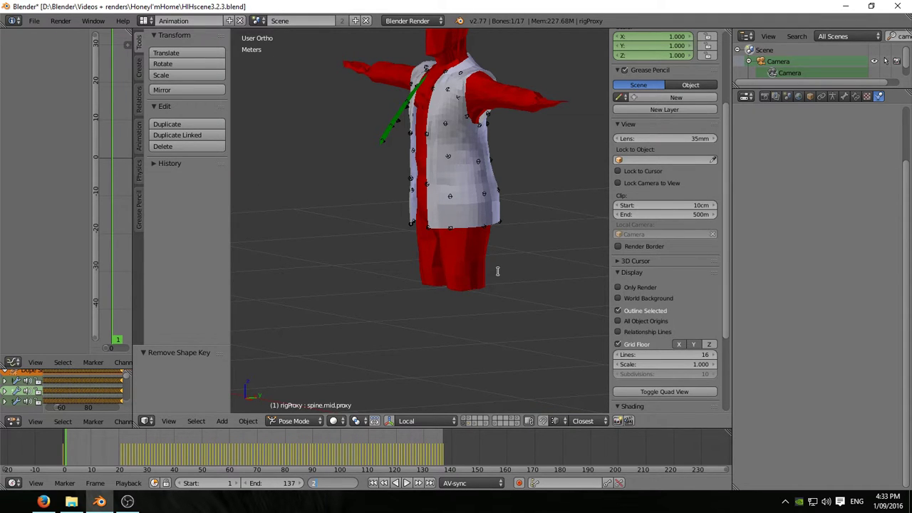
pyautogui.press('Return')
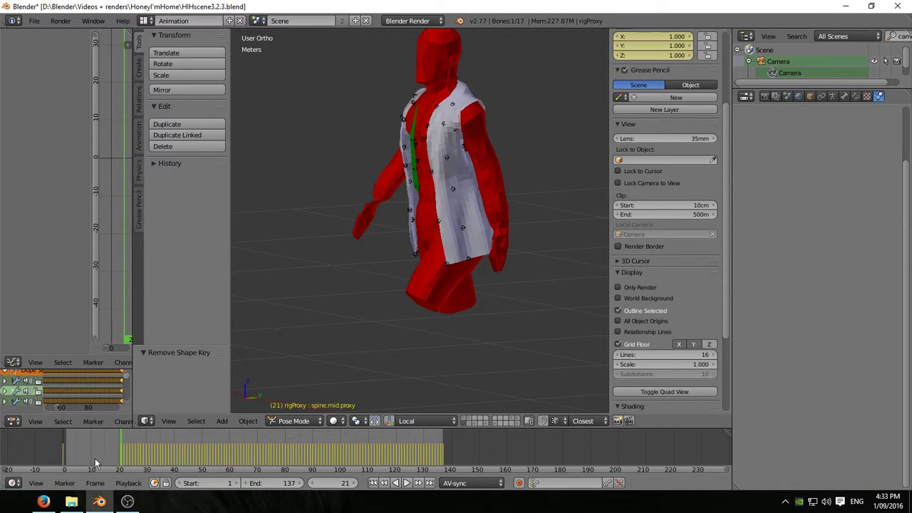
# Move to frame 22 and play the fall animation with the whole figure and ground in view
pyautogui.moveTo(120, 441); pyautogui.dragTo(125, 464)
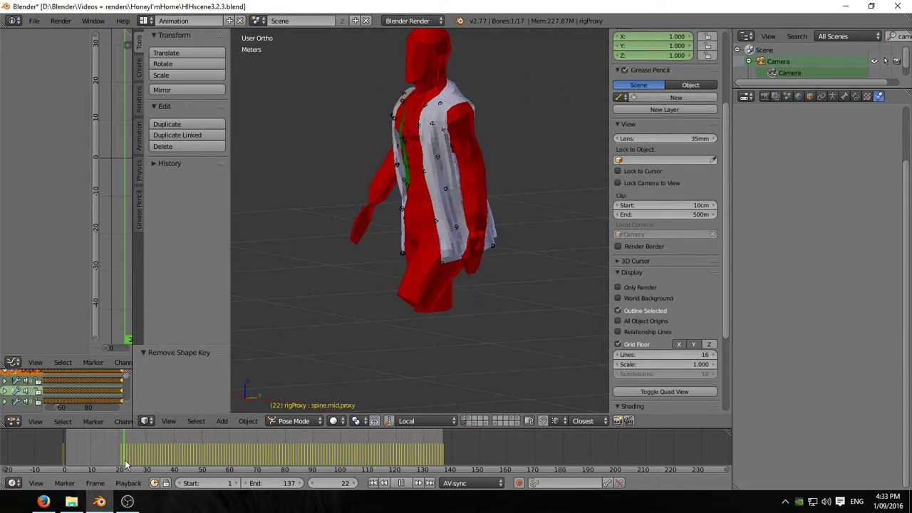
pyautogui.scroll(-4, 466, 260)
pyautogui.moveTo(466, 261); pyautogui.dragTo(482, 275, button='middle')
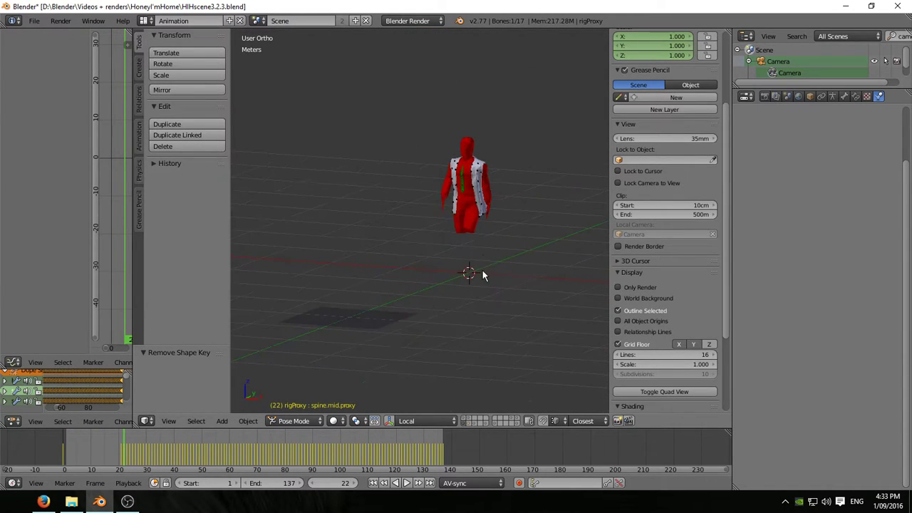
pyautogui.hotkey('alt', 'a')
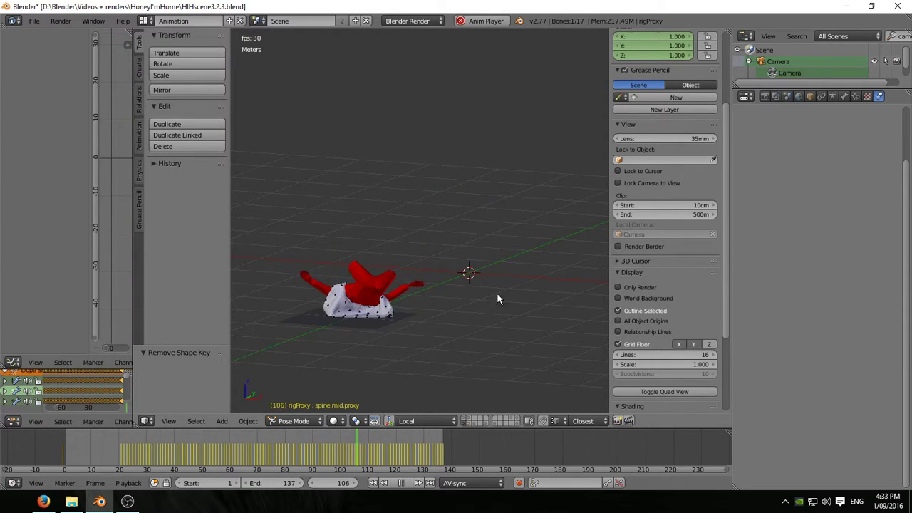
pyautogui.press('Escape')
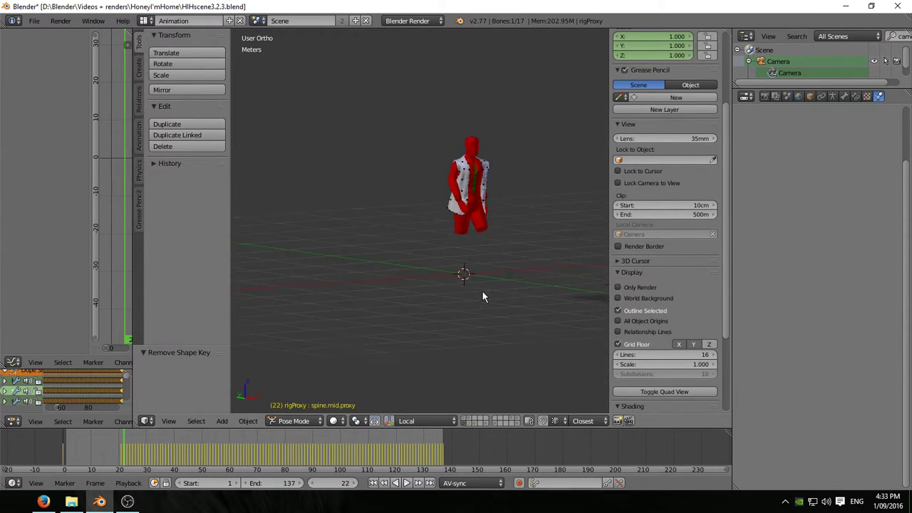
# Play the fall animation again from the opposite side of the figure
pyautogui.keyDown('shift'); pyautogui.moveTo(496, 301); pyautogui.dragTo(422, 283, button='middle'); pyautogui.keyUp('shift')
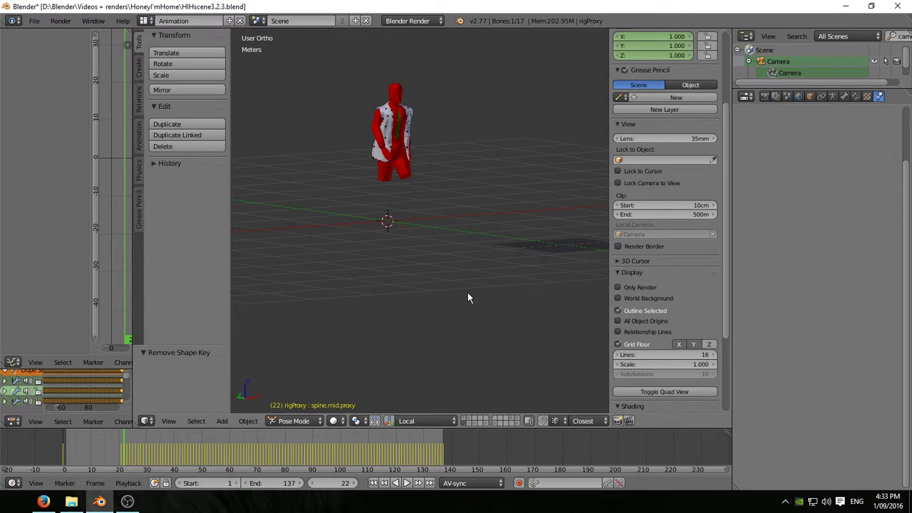
pyautogui.hotkey('alt', 'a')
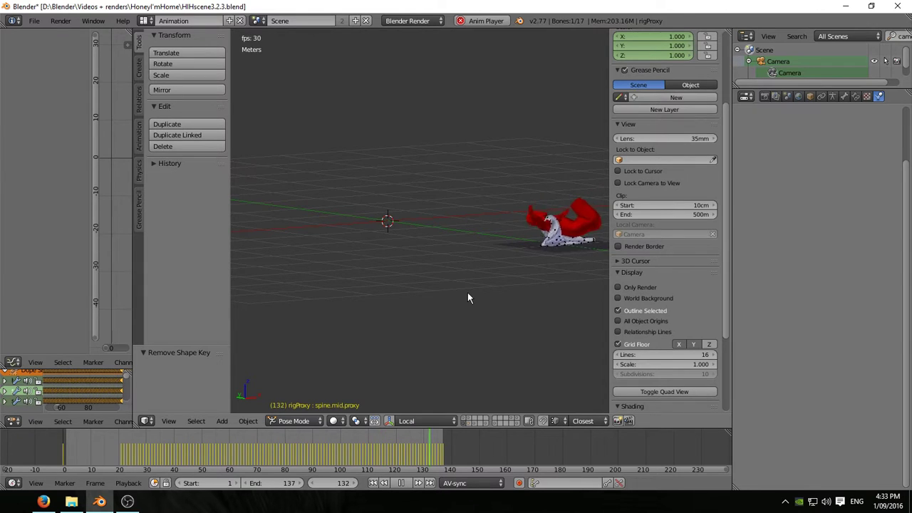
pyautogui.press('Escape')
# Play the animation in the right orthographic view and stop at frame 117, with the figure near the ground
pyautogui.press('KP_3')
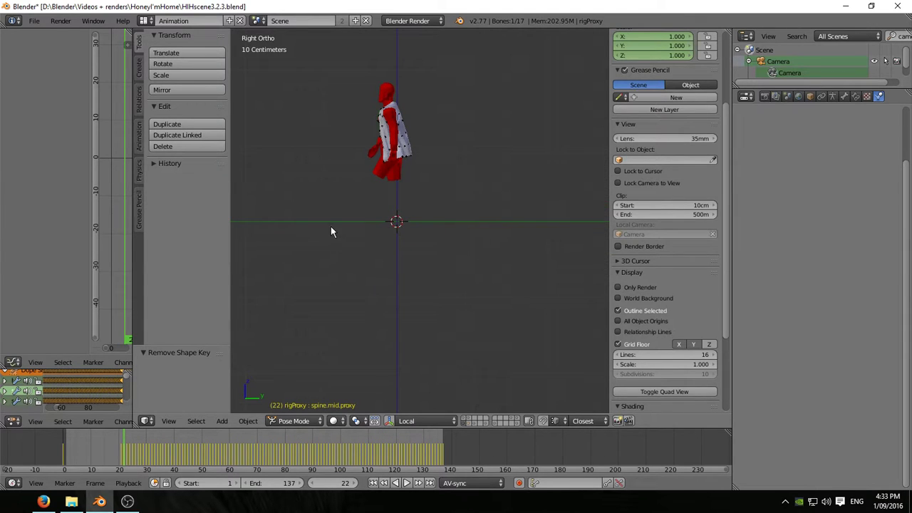
pyautogui.keyDown('shift'); pyautogui.moveTo(332, 230); pyautogui.dragTo(545, 168, button='middle'); pyautogui.keyUp('shift')
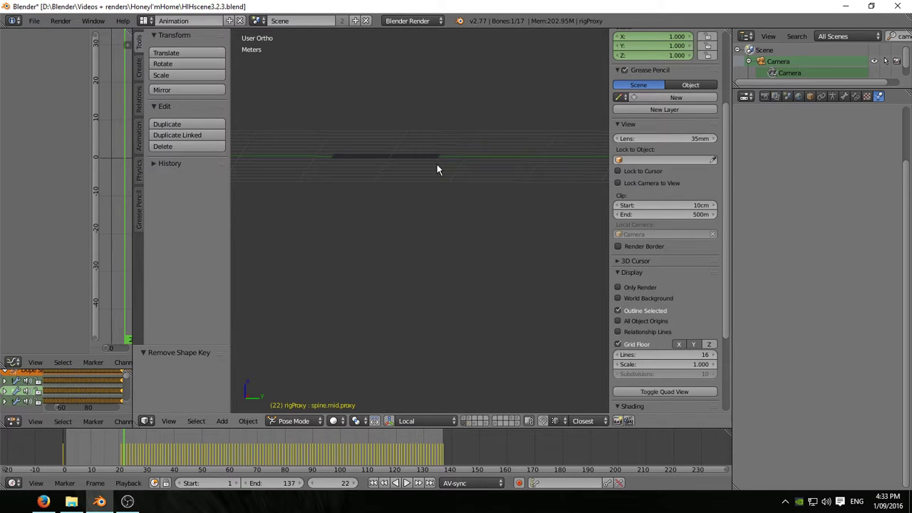
pyautogui.press('KP_3')
pyautogui.hotkey('alt', 'a')
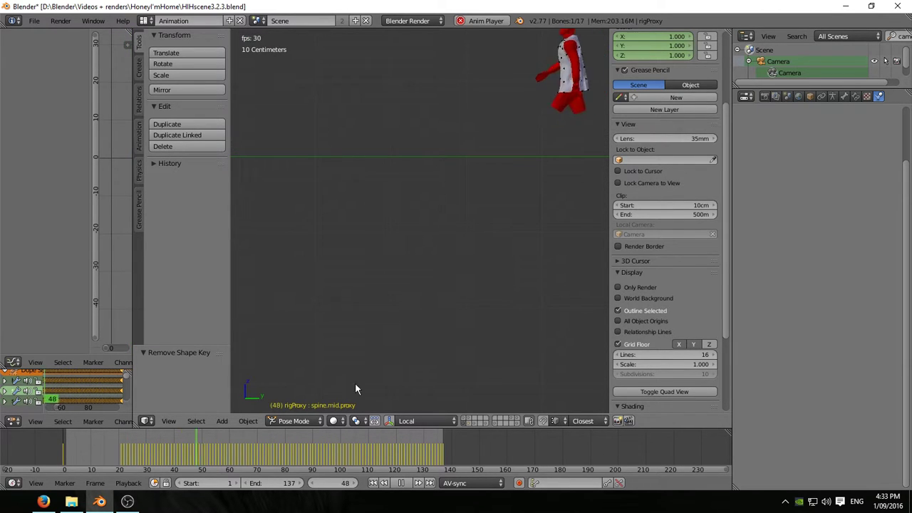
pyautogui.click(402, 483)
pyautogui.keyDown('shift'); pyautogui.moveTo(391, 176); pyautogui.dragTo(398, 283, button='middle'); pyautogui.keyUp('shift')
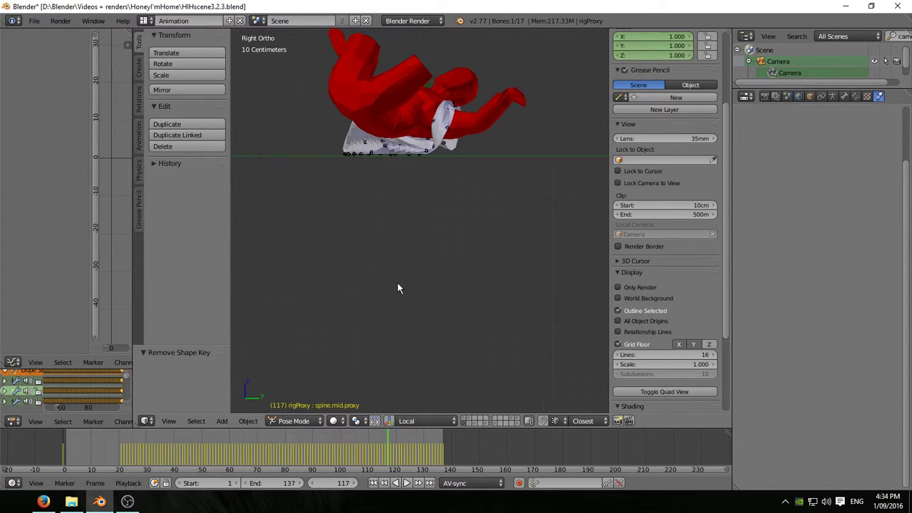
# Select the jacket's outermost hem empty, jktEmpty.037, where the cloth meets the ground
pyautogui.rightClick(354, 154)
pyautogui.scroll(5, 354, 154)
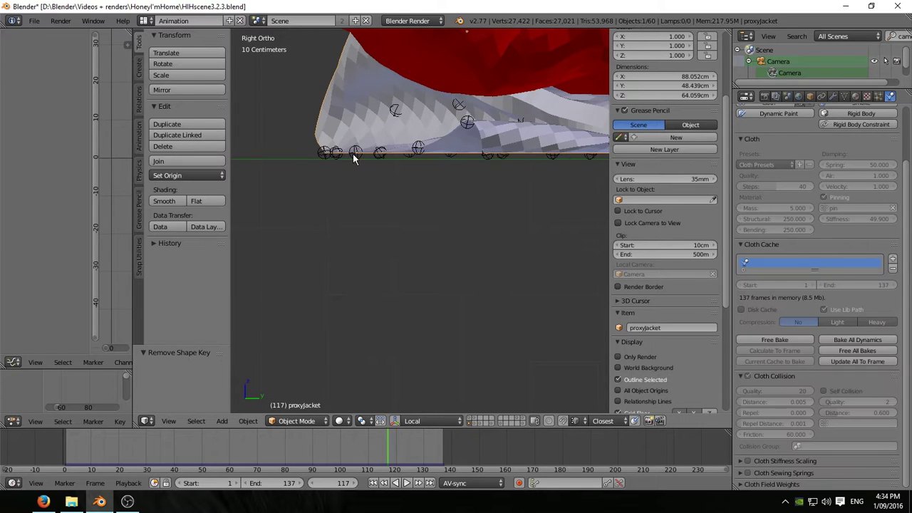
pyautogui.rightClick(322, 152)
pyautogui.scroll(-3, 400, 156)
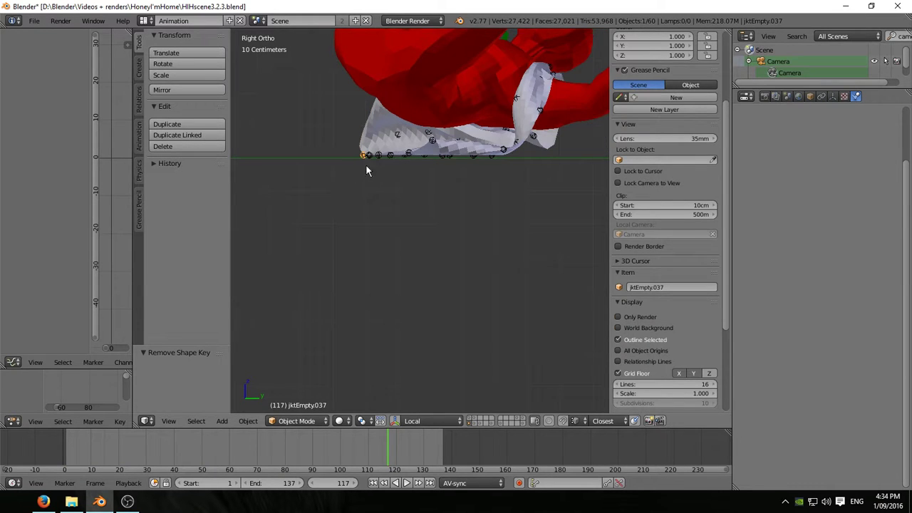
# Switch from the jacket strip meshes to the final character's layer, advance to frame 118, and inspect the jacket at ground level
pyautogui.click(476, 420)
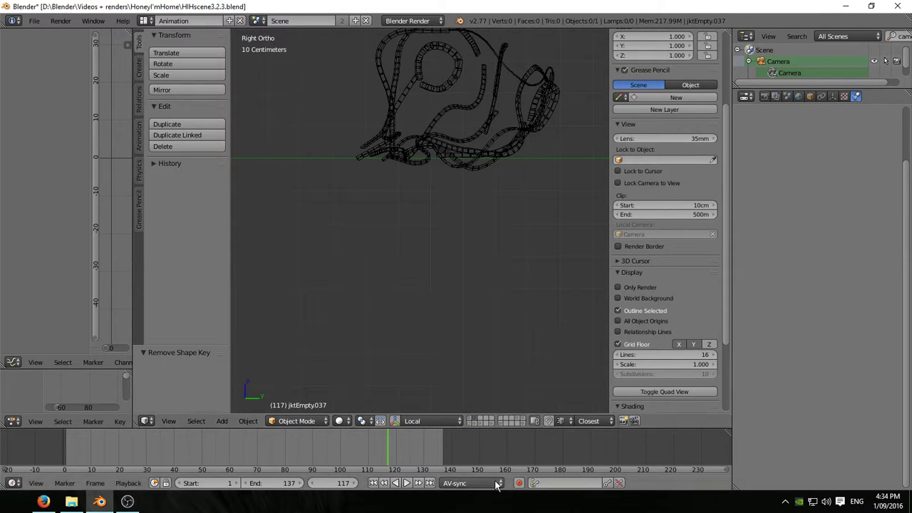
pyautogui.click(473, 419)
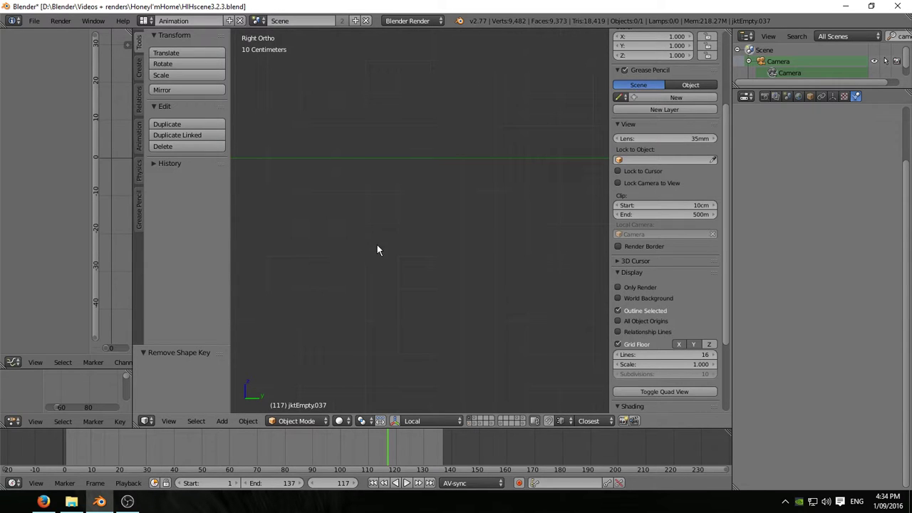
pyautogui.press('Right')
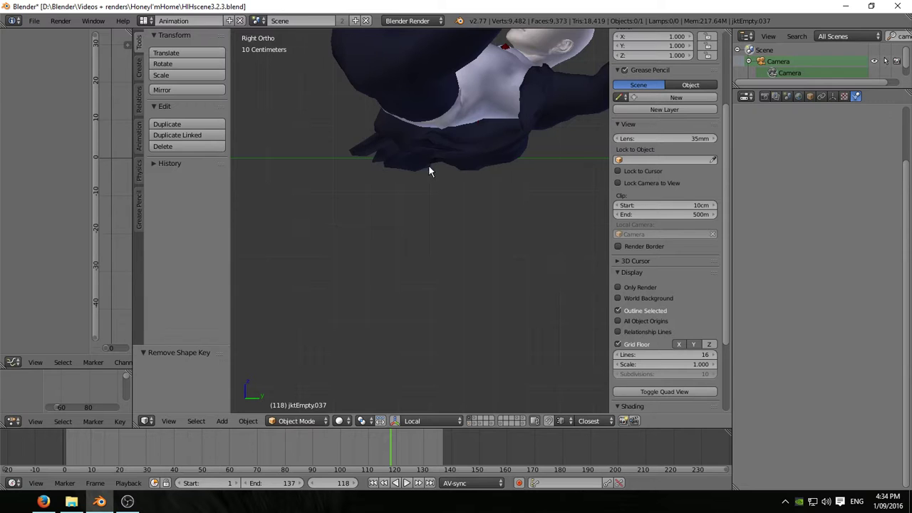
pyautogui.moveTo(465, 151); pyautogui.dragTo(470, 235, button='middle')
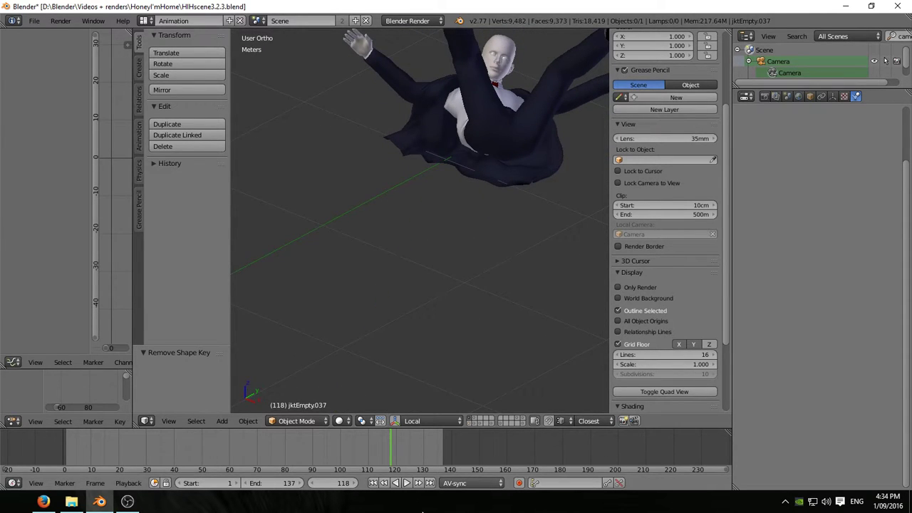
# Set the animation's start frame to 21 and jump to the start of the range
pyautogui.click(214, 483)
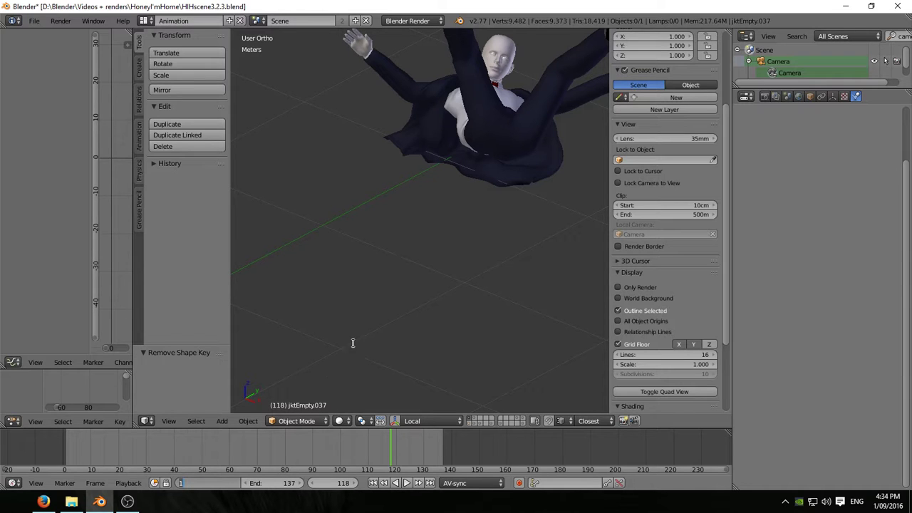
pyautogui.press('Return')
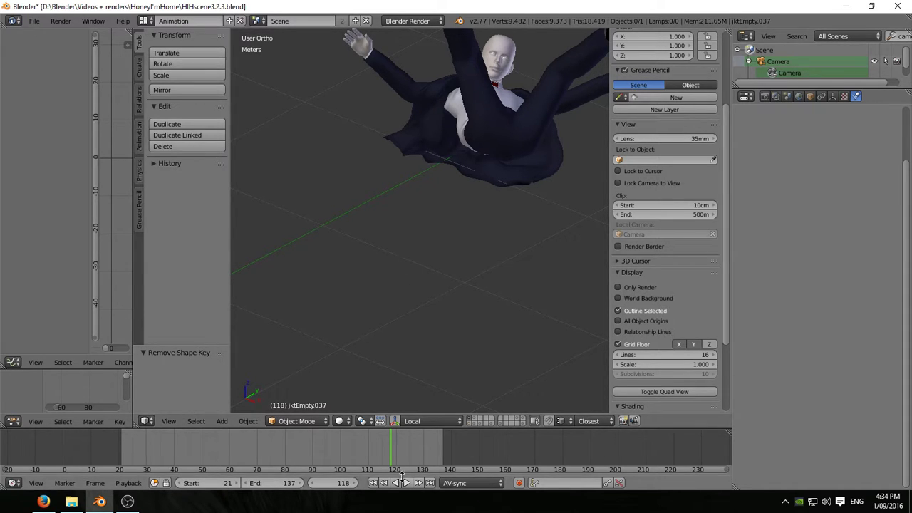
pyautogui.click(373, 483)
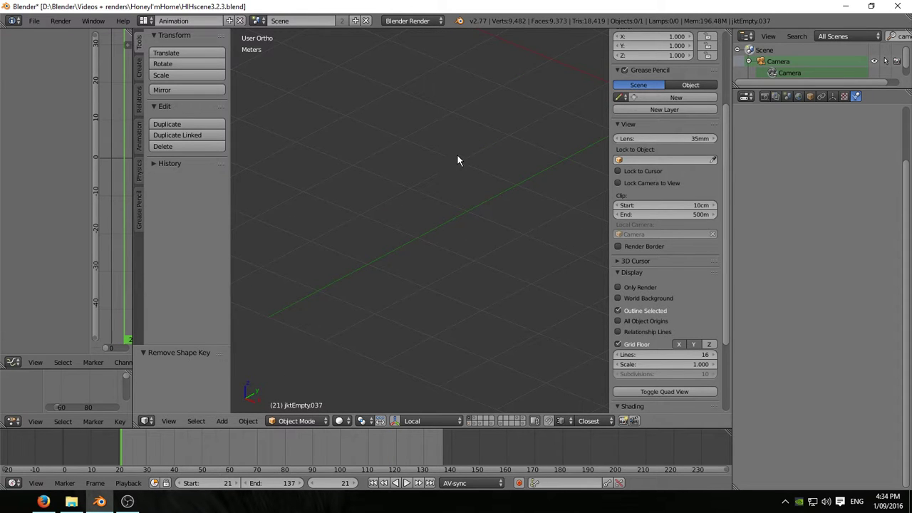
# Frame the suited character in the view, play the walk-and-fall animation into the fall, then cancel playback to return to the start frame
pyautogui.scroll(-3, 457, 156)
pyautogui.keyDown('shift'); pyautogui.moveTo(503, 190); pyautogui.dragTo(411, 272, button='middle'); pyautogui.keyUp('shift')
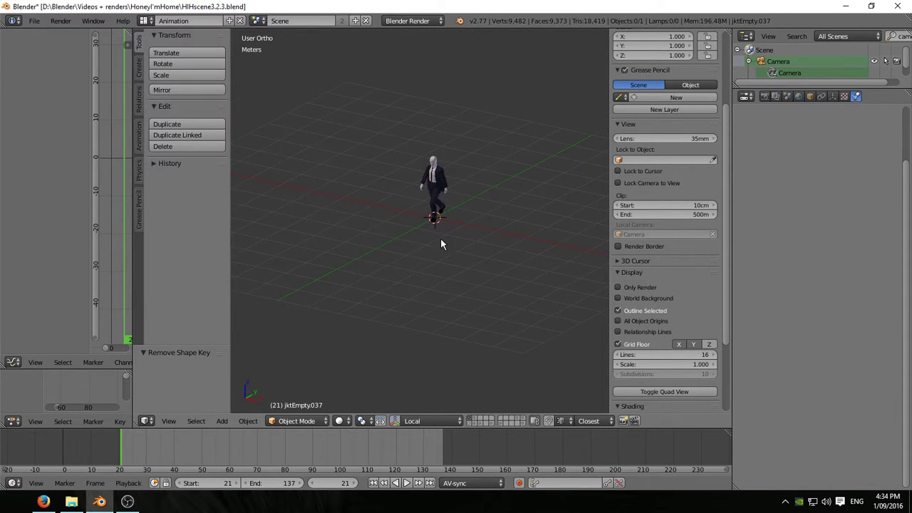
pyautogui.scroll(4, 440, 243)
pyautogui.keyDown('shift'); pyautogui.moveTo(453, 242); pyautogui.dragTo(523, 242, button='middle'); pyautogui.keyUp('shift')
pyautogui.hotkey('alt', 'a')
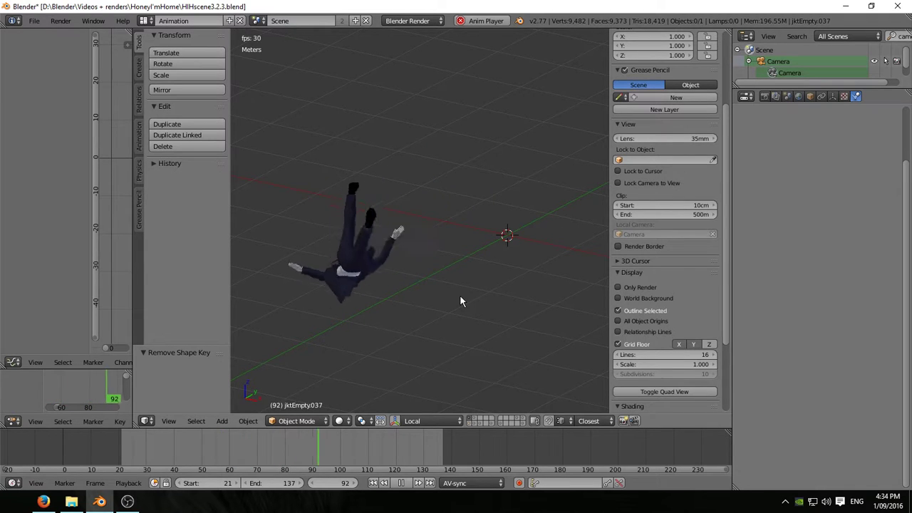
pyautogui.press('Escape')
# View the walking character from the front, stop at frame 26, and inspect the jacket front up close
pyautogui.moveTo(450, 288); pyautogui.dragTo(470, 300, button='middle')
pyautogui.press('Right')
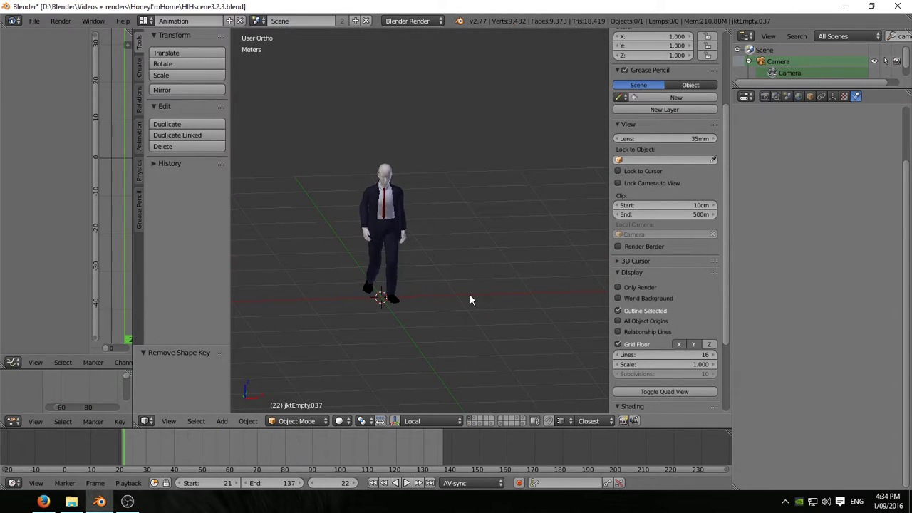
pyautogui.hotkey('alt', 'a')
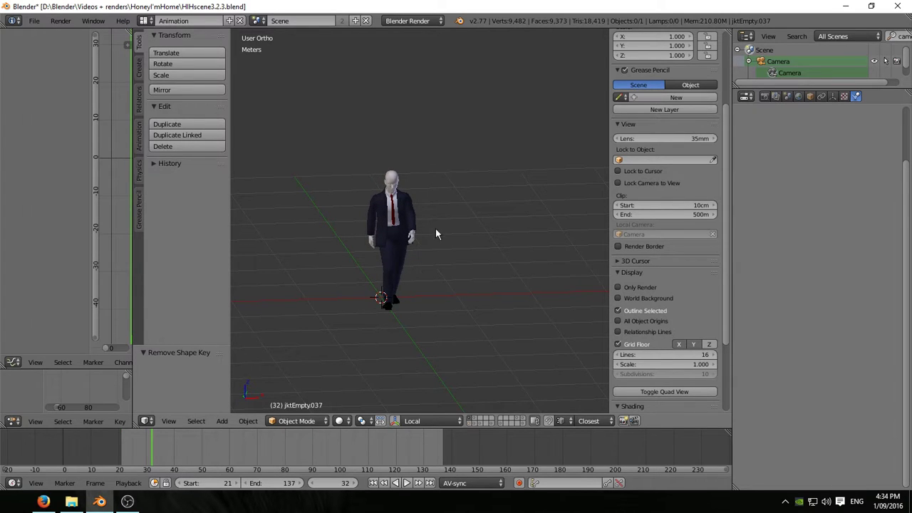
pyautogui.press('Left')
pyautogui.press('Left')
pyautogui.press('Left')
pyautogui.press('Left')
pyautogui.press('Left')
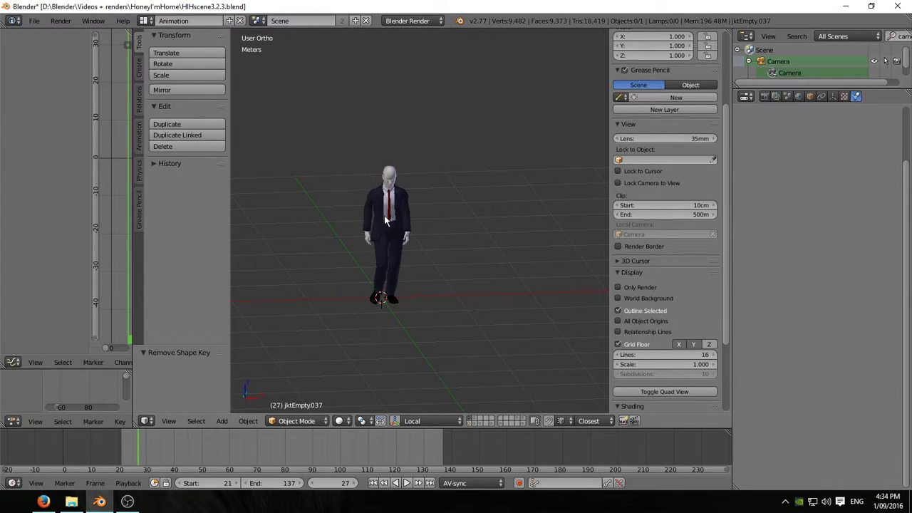
pyautogui.press('Left')
pyautogui.scroll(8, 370, 236)
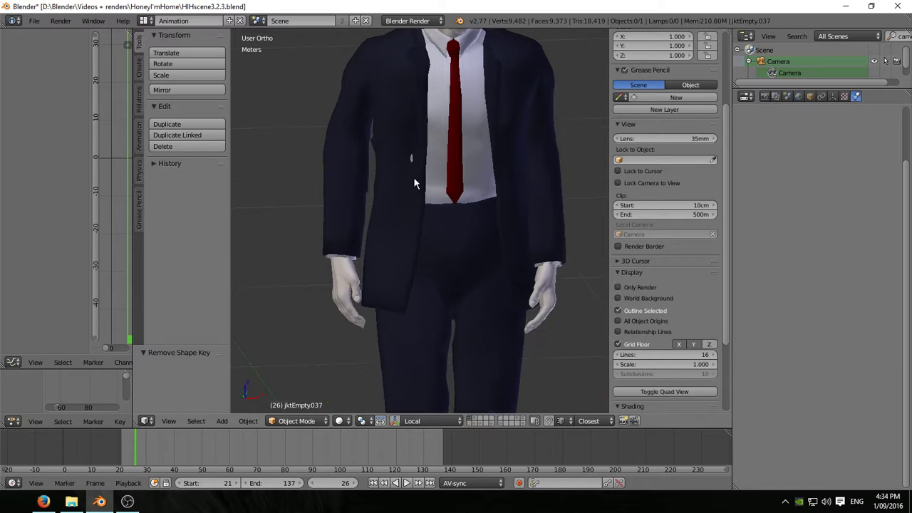
pyautogui.scroll(-1, 410, 214)
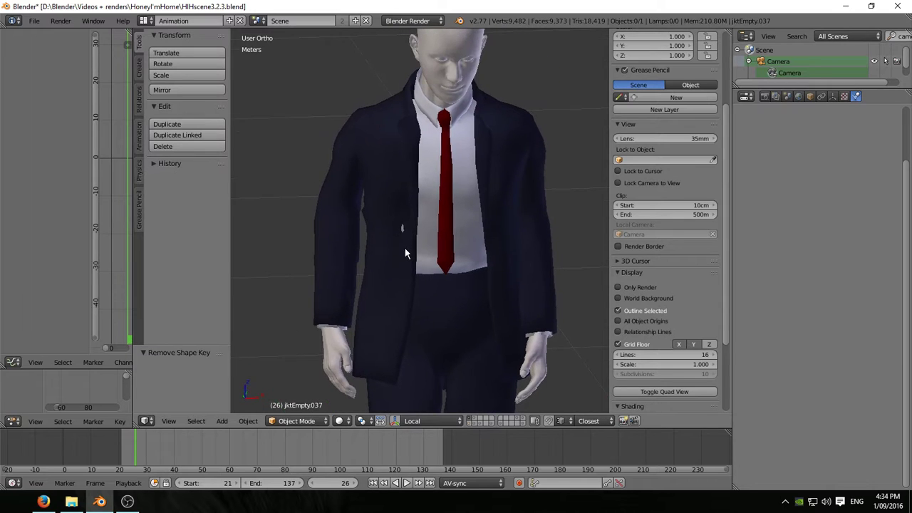
# Show the jacket's bone rig layer over the character and select the upper lapel bone DEF-lapelTop.R
pyautogui.keyDown('shift'); pyautogui.click(474, 422); pyautogui.keyUp('shift')
pyautogui.moveTo(381, 288); pyautogui.dragTo(382, 322, button='middle')
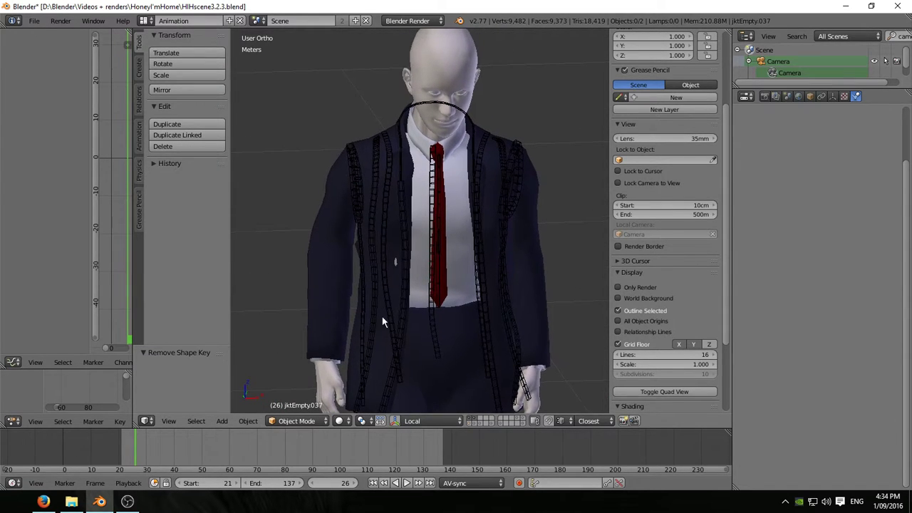
pyautogui.rightClick(404, 259)
pyautogui.rightClick(406, 284)
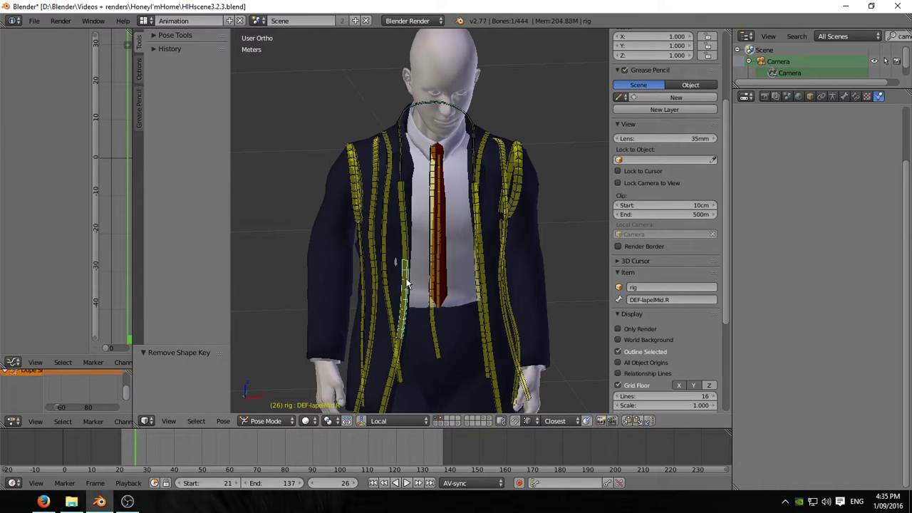
pyautogui.rightClick(402, 251)
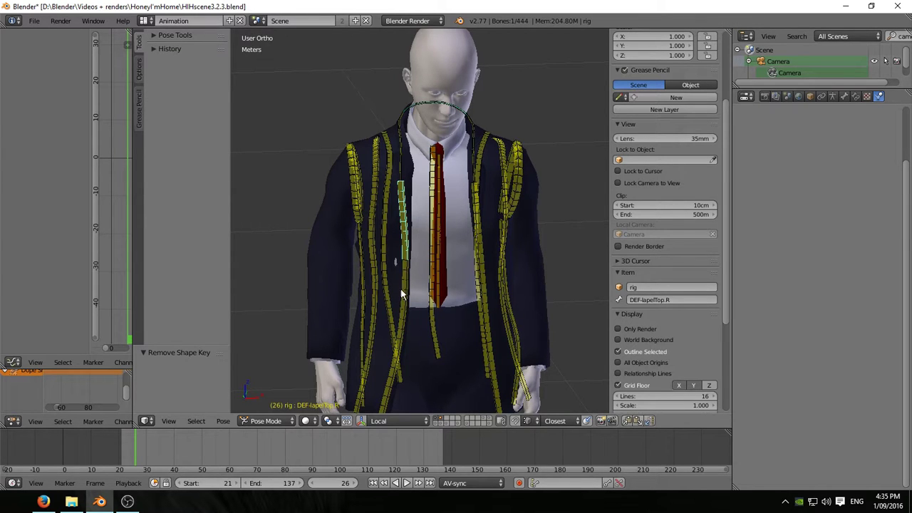
# Enable the transform manipulator and rotate the upper lapel bone by -3.473°
pyautogui.click(362, 420)
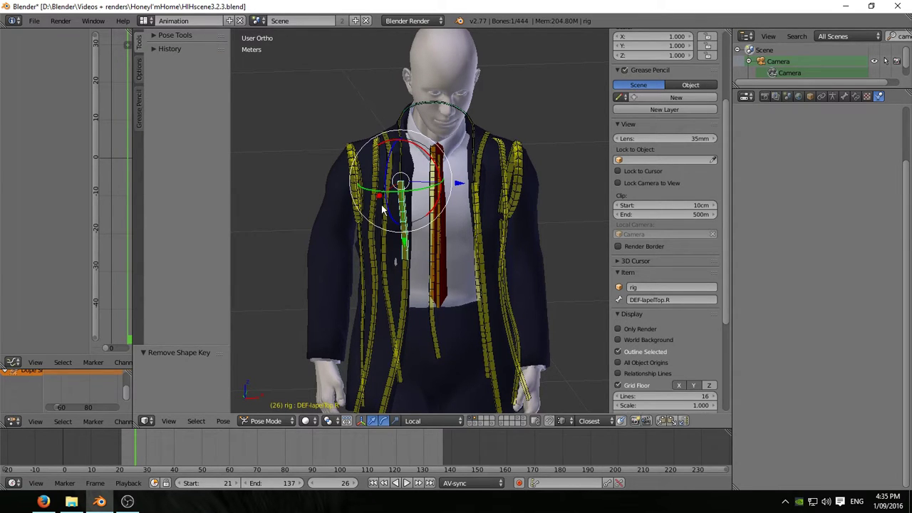
pyautogui.moveTo(373, 191); pyautogui.dragTo(414, 200)
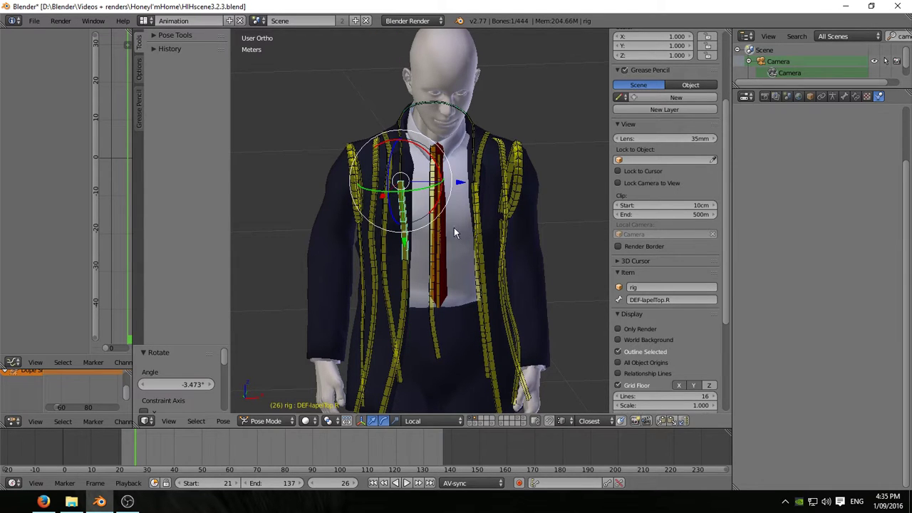
pyautogui.moveTo(466, 248); pyautogui.dragTo(314, 207, button='middle')
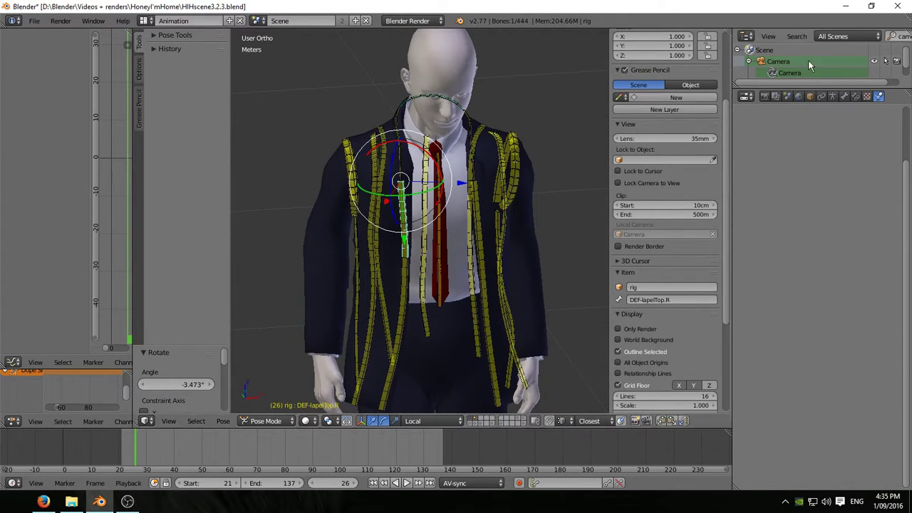
# Display the upper lapel bone's constraints and advance to frame 41, examining how the jacket bones move during the walk
pyautogui.click(854, 95)
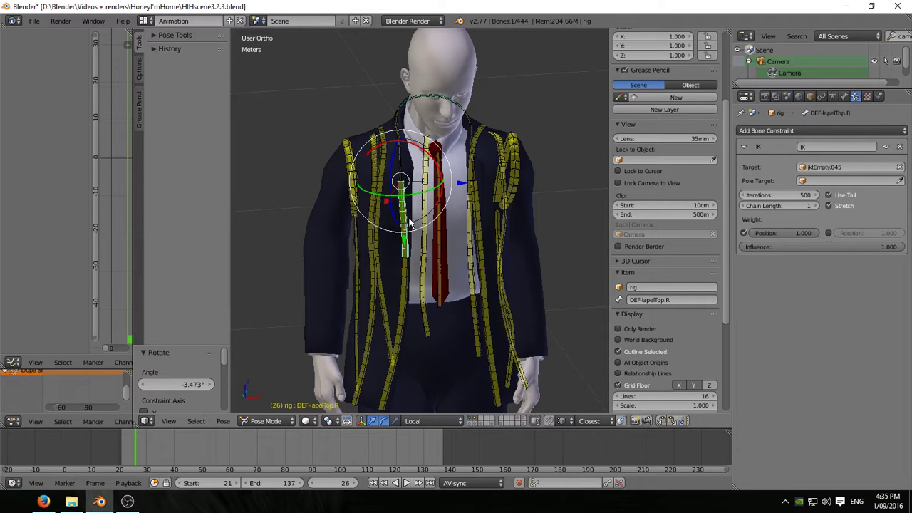
pyautogui.press('Right')
pyautogui.press('Right')
pyautogui.press('Right')
pyautogui.scroll(-2, 437, 236)
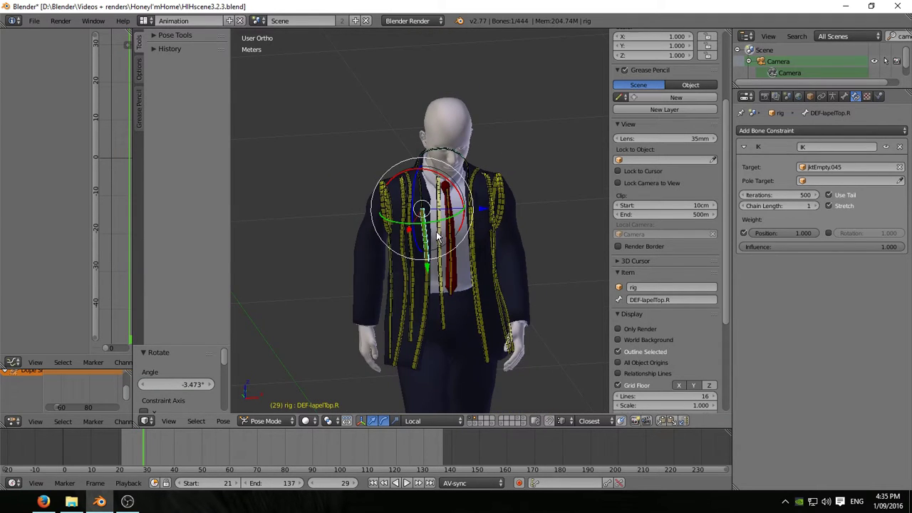
pyautogui.moveTo(467, 256); pyautogui.dragTo(499, 231, button='middle')
pyautogui.press('Right')
pyautogui.press('Right')
pyautogui.press('Right')
pyautogui.press('Right')
pyautogui.press('Right')
pyautogui.press('Right')
pyautogui.press('Right')
pyautogui.press('Right')
pyautogui.press('Right')
pyautogui.press('Right')
pyautogui.press('Right')
pyautogui.press('Right')
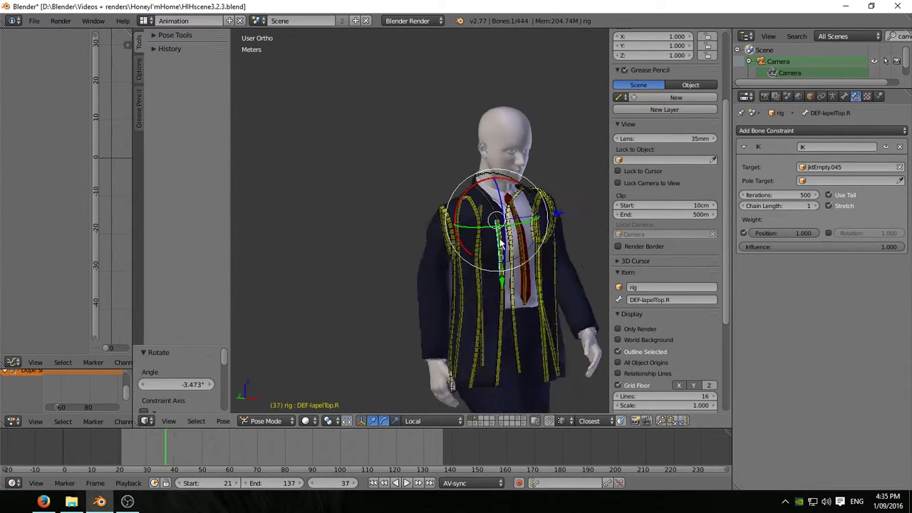
# Show only the suited character's layer and scrub the animation forward to frame 80, examining the jacket's motion
pyautogui.click(474, 417)
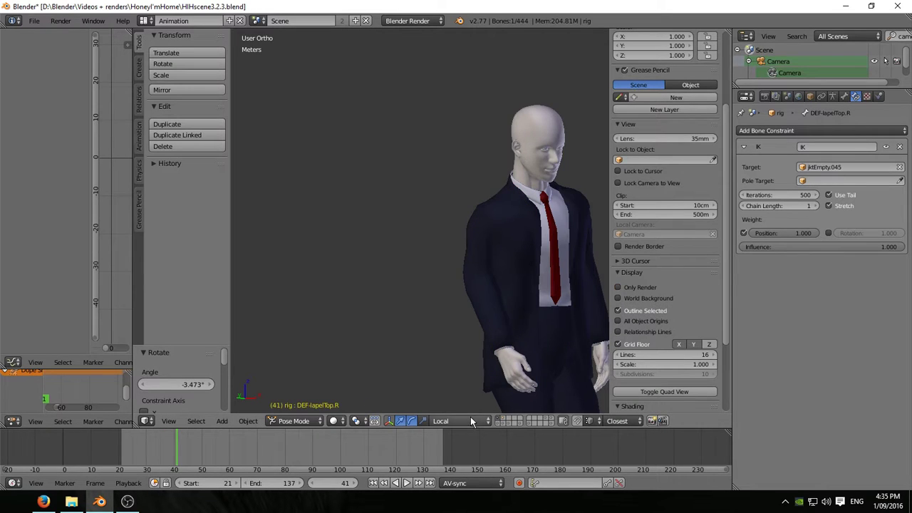
pyautogui.keyDown('shift'); pyautogui.moveTo(510, 312); pyautogui.dragTo(410, 207, button='middle'); pyautogui.keyUp('shift')
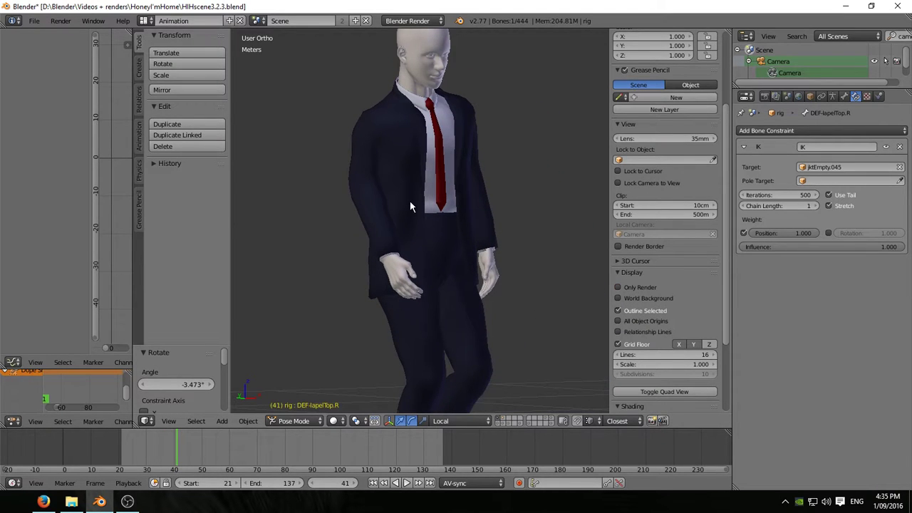
pyautogui.keyDown('alt'); pyautogui.scroll(-8, 410, 206); pyautogui.keyUp('alt')
pyautogui.keyDown('alt'); pyautogui.scroll(-6, 468, 220); pyautogui.keyUp('alt')
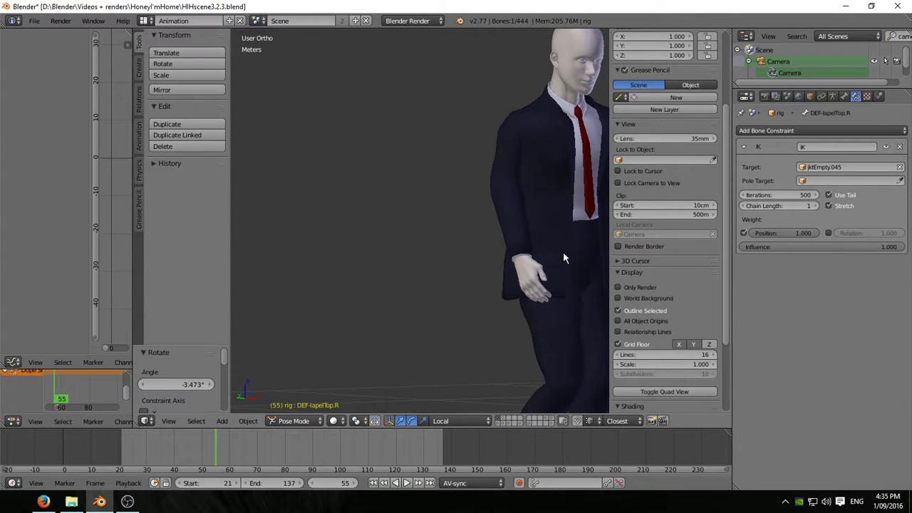
pyautogui.keyDown('shift'); pyautogui.moveTo(550, 252); pyautogui.dragTo(365, 203, button='middle'); pyautogui.keyUp('shift')
pyautogui.keyDown('alt'); pyautogui.scroll(-1, 365, 204); pyautogui.keyUp('alt')
pyautogui.keyDown('alt'); pyautogui.scroll(-8, 365, 204); pyautogui.keyUp('alt')
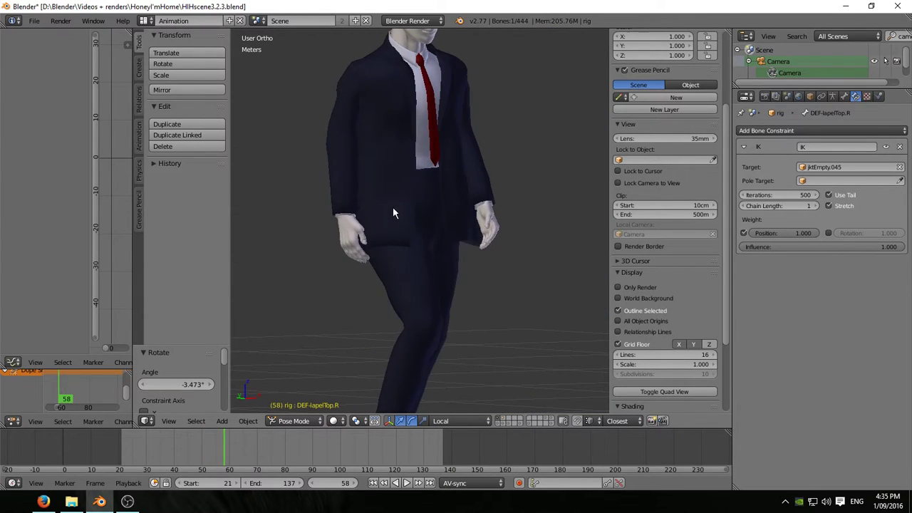
pyautogui.keyDown('alt'); pyautogui.scroll(-4, 470, 240); pyautogui.keyUp('alt')
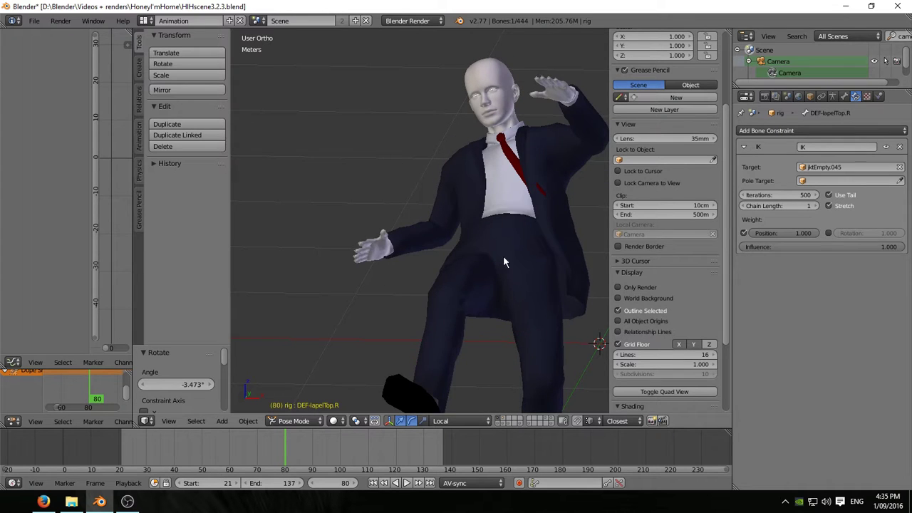
# Step the animation to frame 85 while examining the jacket from several angles at the beginning of the fall
pyautogui.moveTo(503, 262); pyautogui.dragTo(521, 292, button='middle')
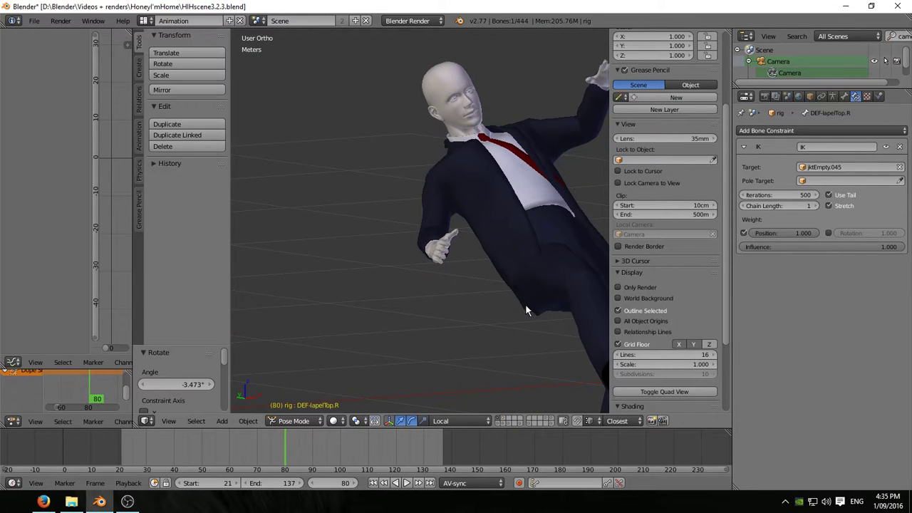
pyautogui.scroll(-4, 526, 304)
pyautogui.press('Right')
pyautogui.press('Right')
pyautogui.moveTo(528, 292); pyautogui.dragTo(535, 314, button='middle')
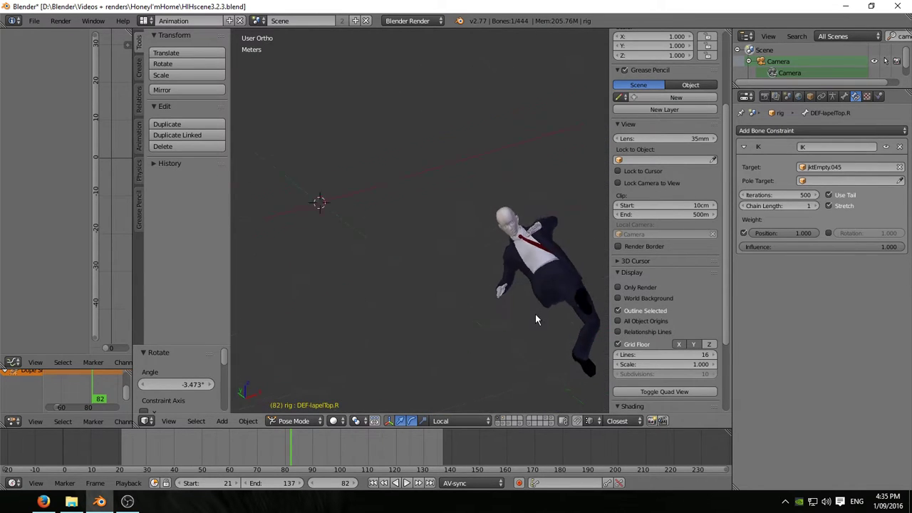
pyautogui.scroll(5, 539, 311)
pyautogui.press('Right')
pyautogui.press('Right')
pyautogui.press('Right')
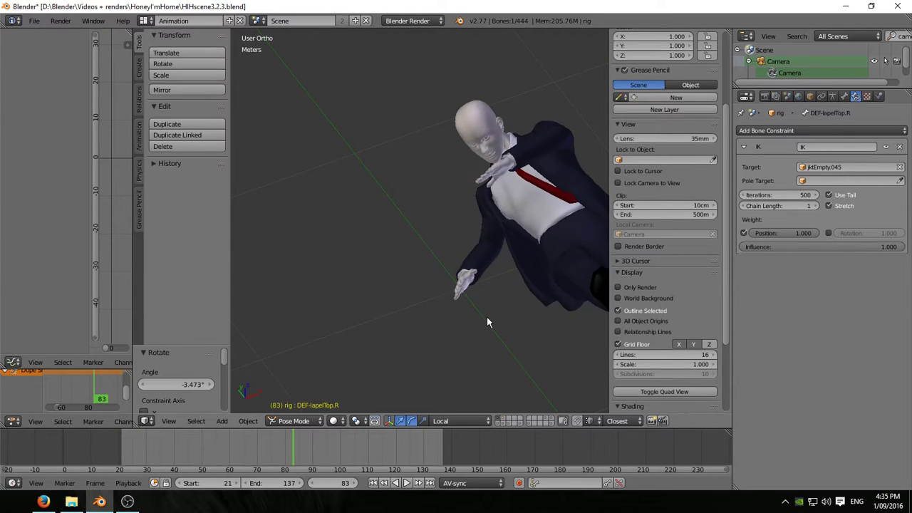
pyautogui.moveTo(486, 317); pyautogui.dragTo(542, 221, button='middle')
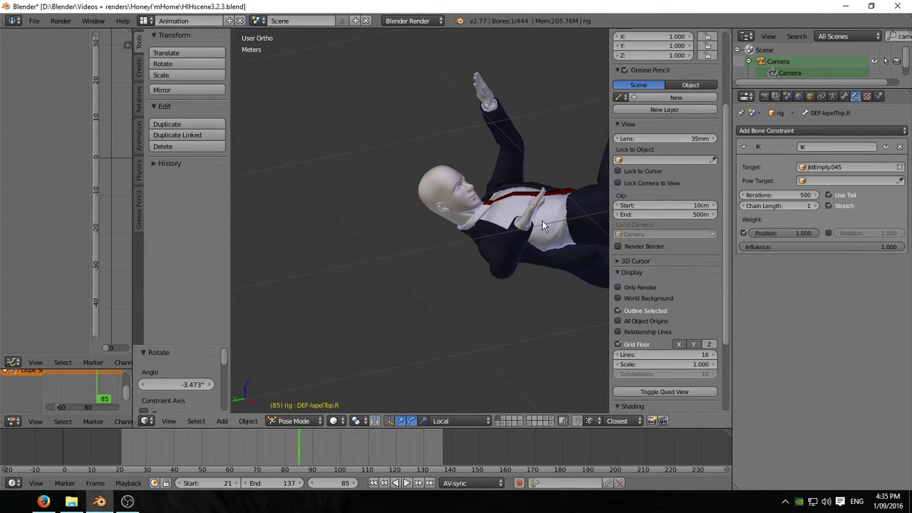
# Step through the fall to frame 98, examining how the jacket follows the body toward the ground
pyautogui.press('Right')
pyautogui.press('Right')
pyautogui.press('Right')
pyautogui.scroll(-3, 540, 288)
pyautogui.press('Right')
pyautogui.press('Right')
pyautogui.press('Right')
pyautogui.press('Right')
pyautogui.press('Right')
pyautogui.press('Right')
pyautogui.press('Right')
pyautogui.press('Right')
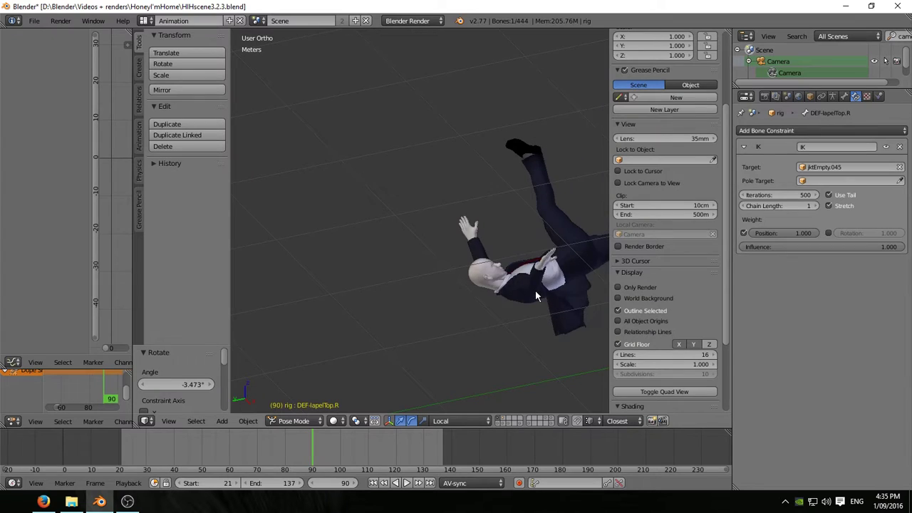
pyautogui.press('Right')
pyautogui.press('Right')
pyautogui.press('Right')
pyautogui.press('Right')
pyautogui.press('Right')
pyautogui.press('Right')
pyautogui.press('Right')
pyautogui.press('Right')
pyautogui.press('Right')
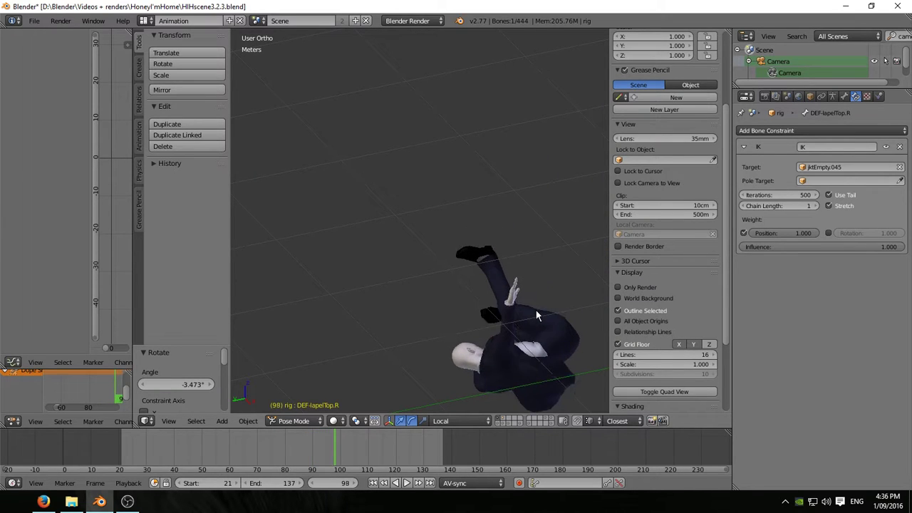
# Jump to the start of the range and run the walk and fall forward to frame 86, viewing the character from his other side
pyautogui.click(374, 483)
pyautogui.scroll(-5, 491, 225)
pyautogui.moveTo(525, 247); pyautogui.dragTo(368, 297, button='middle')
pyautogui.scroll(6, 327, 258)
pyautogui.keyDown('shift'); pyautogui.moveTo(328, 257); pyautogui.dragTo(435, 159, button='middle'); pyautogui.keyUp('shift')
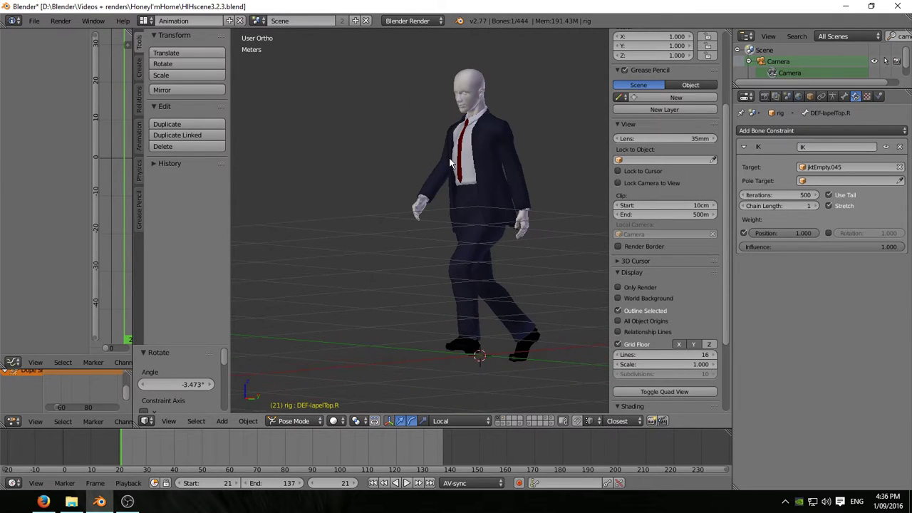
pyautogui.hotkey('alt', 'a')
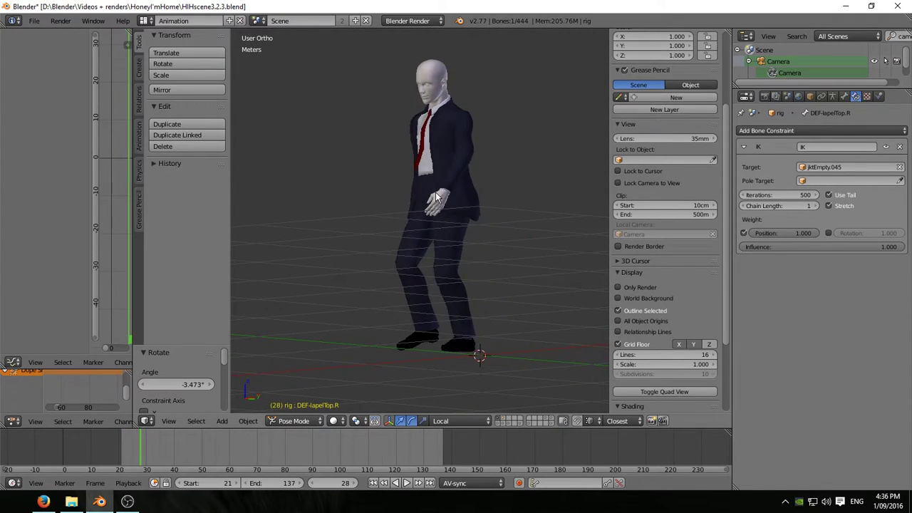
pyautogui.scroll(-5, 383, 207)
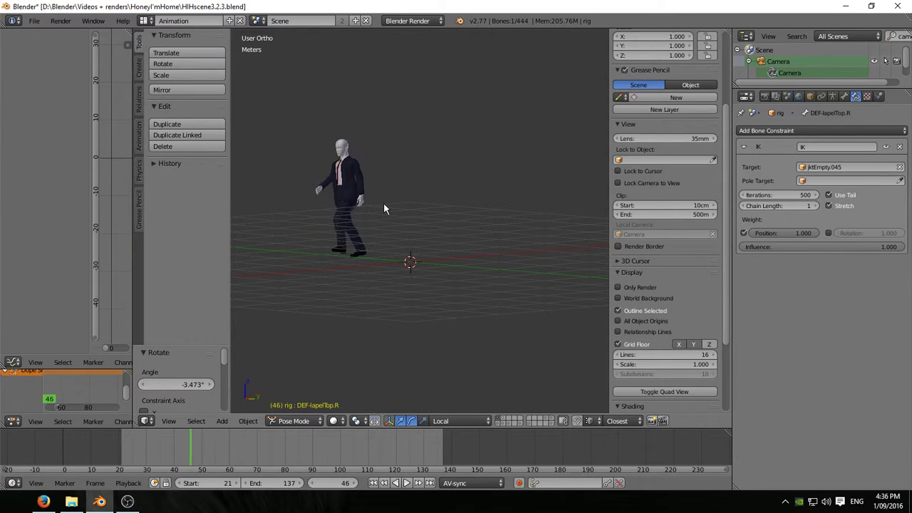
pyautogui.keyDown('shift'); pyautogui.moveTo(367, 203); pyautogui.dragTo(554, 251, button='middle'); pyautogui.keyUp('shift')
pyautogui.scroll(6, 508, 238)
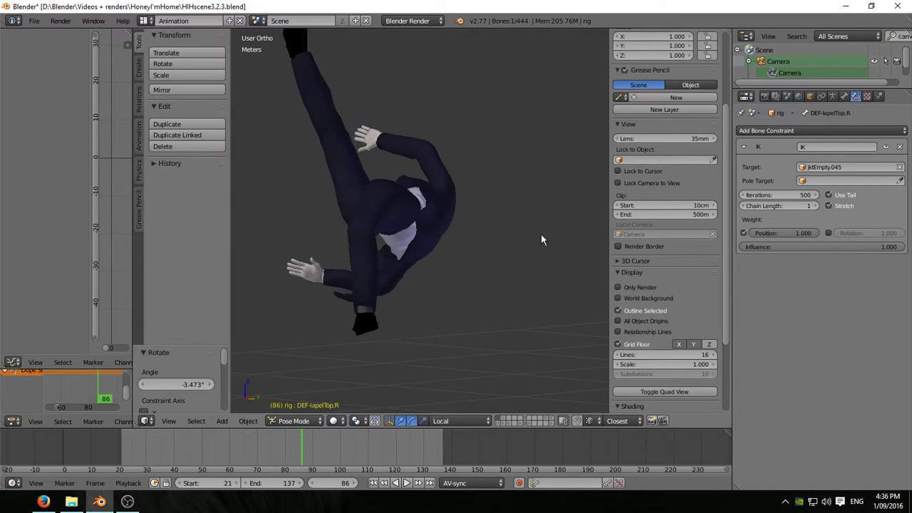
# Advance the fall to frame 99 and display the jacket bones and red proxy jacket together with the suited character
pyautogui.moveTo(529, 243); pyautogui.dragTo(290, 255, button='middle')
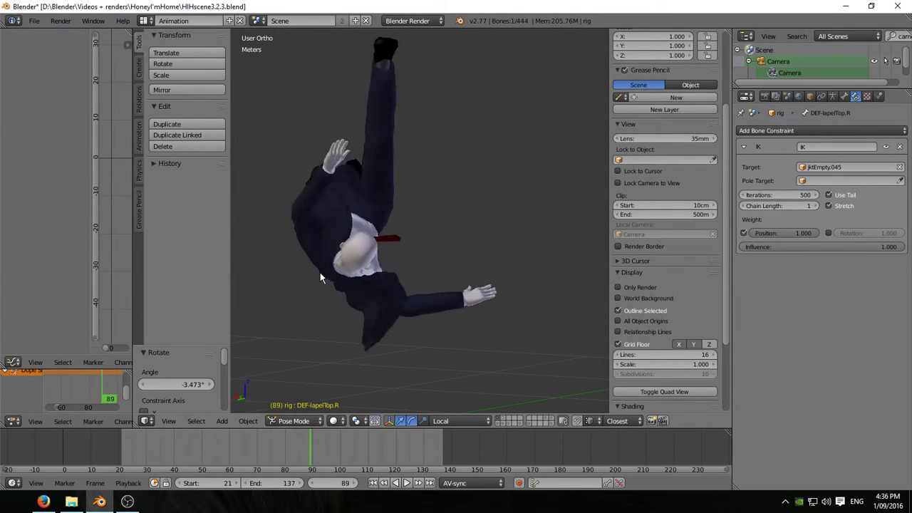
pyautogui.press('Right')
pyautogui.press('Right')
pyautogui.press('Right')
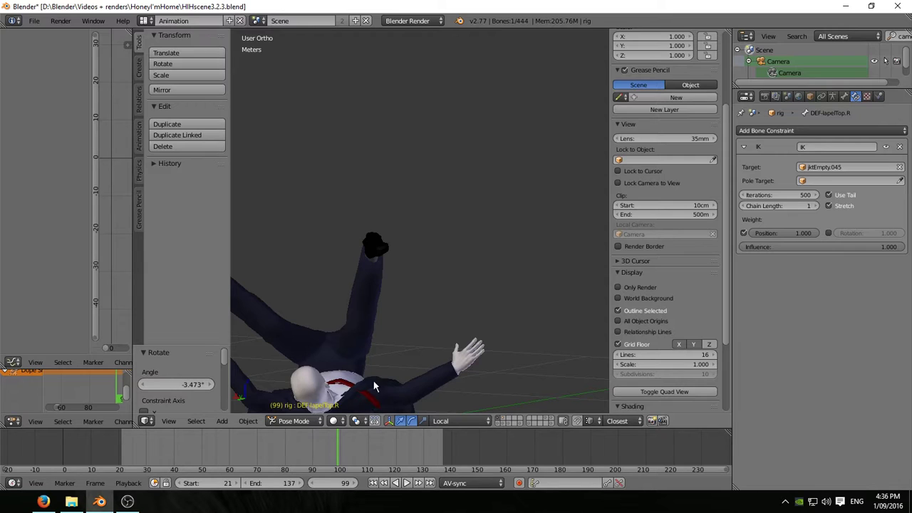
pyautogui.moveTo(375, 386); pyautogui.dragTo(523, 288, button='middle')
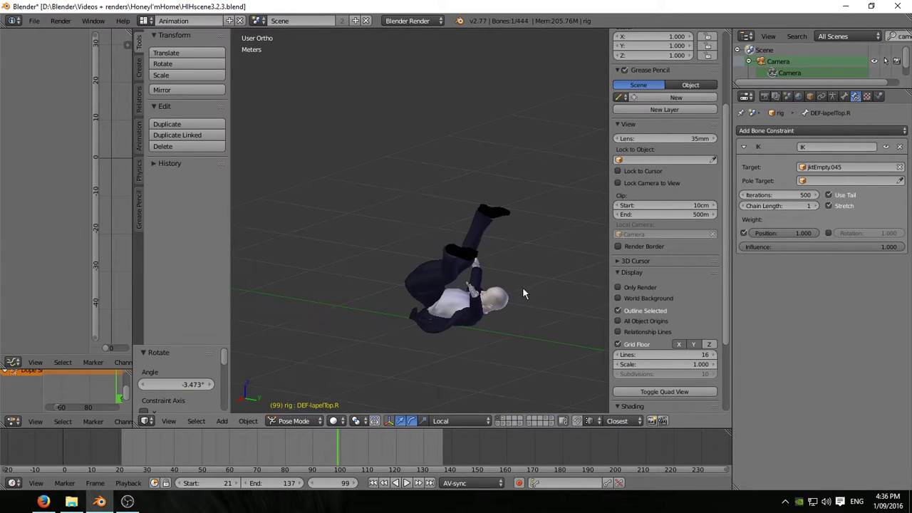
pyautogui.click(503, 421)
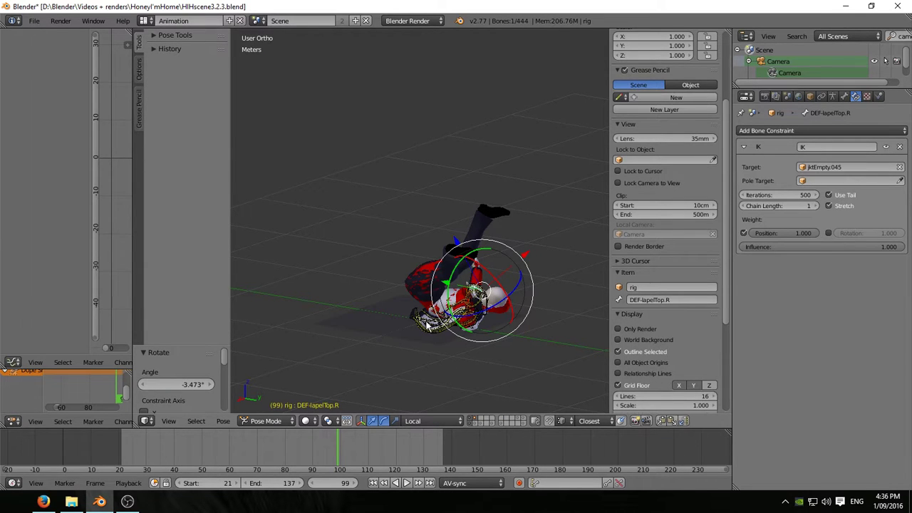
# Select the proxy jacket near the ground and set its maximum draw type to Wire
pyautogui.scroll(5, 428, 326)
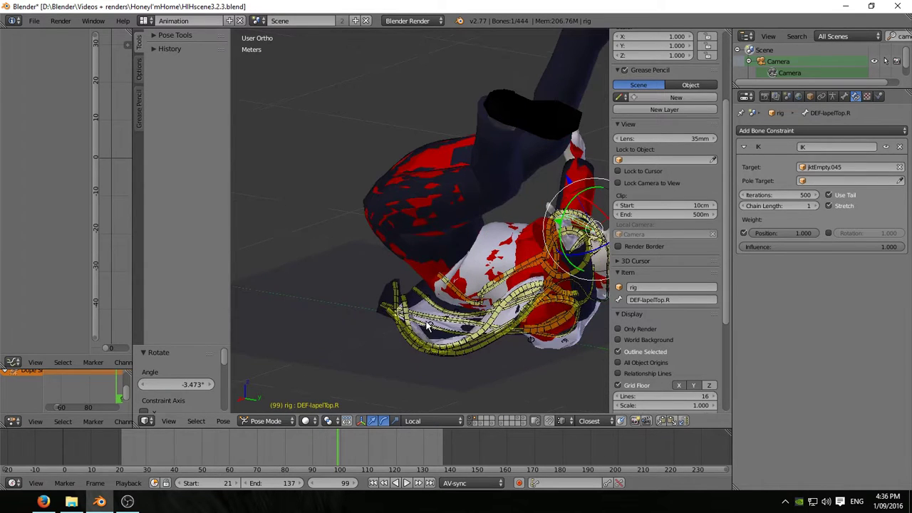
pyautogui.rightClick(571, 345)
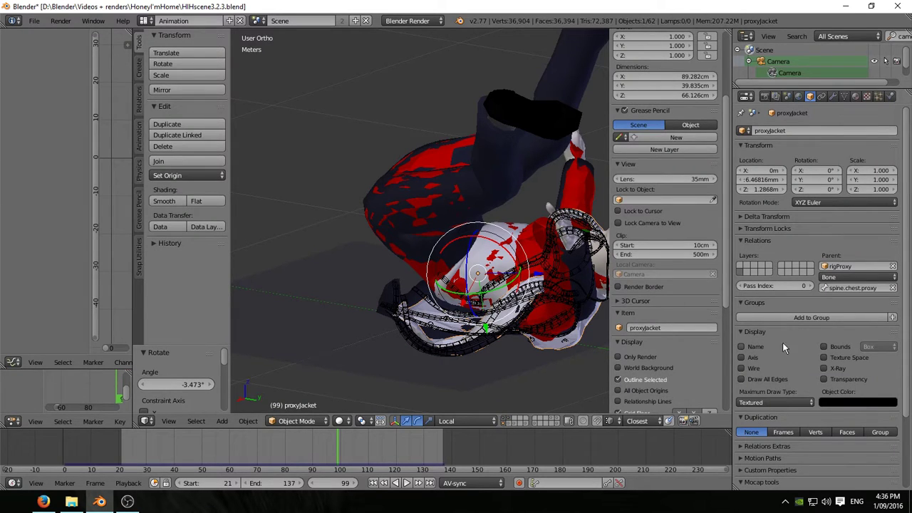
pyautogui.click(739, 403)
pyautogui.click(749, 376)
# Select the green proxy tie across the chest and set its maximum draw type to Wire
pyautogui.moveTo(592, 324)
pyautogui.mouseDown(button='middle')
pyautogui.moveTo(530, 289)
pyautogui.moveTo(530, 228)
pyautogui.moveTo(379, 200)
pyautogui.moveTo(354, 210)
pyautogui.moveTo(354, 224)
pyautogui.moveTo(380, 207)
pyautogui.mouseUp(button='middle')
pyautogui.scroll(4, 393, 198)
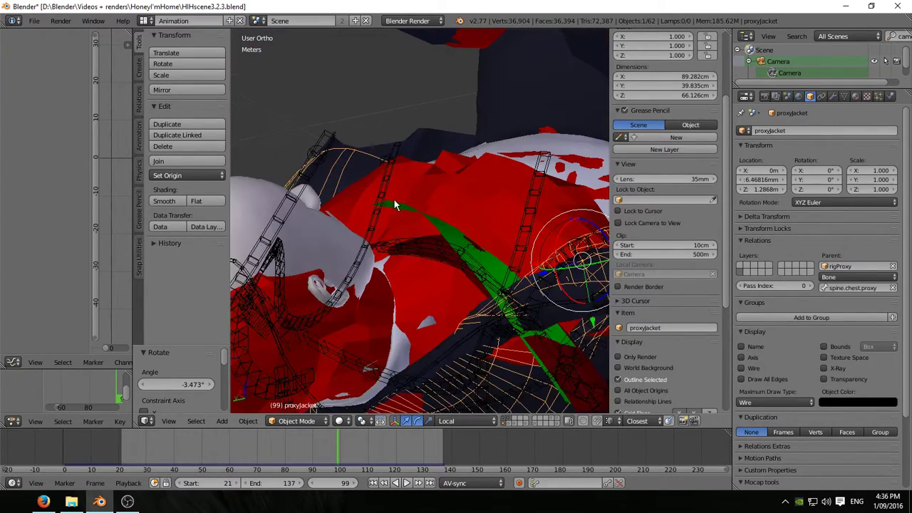
pyautogui.rightClick(392, 203)
pyautogui.rightClick(416, 206)
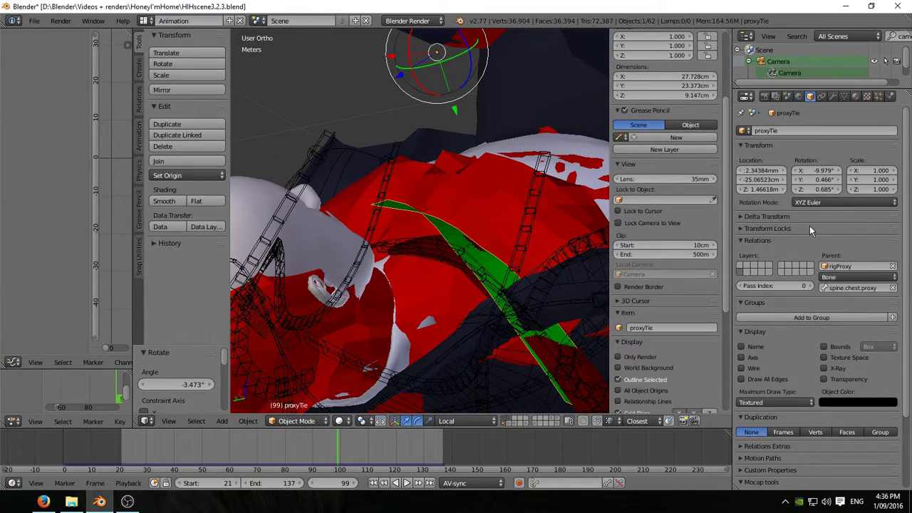
pyautogui.click(761, 407)
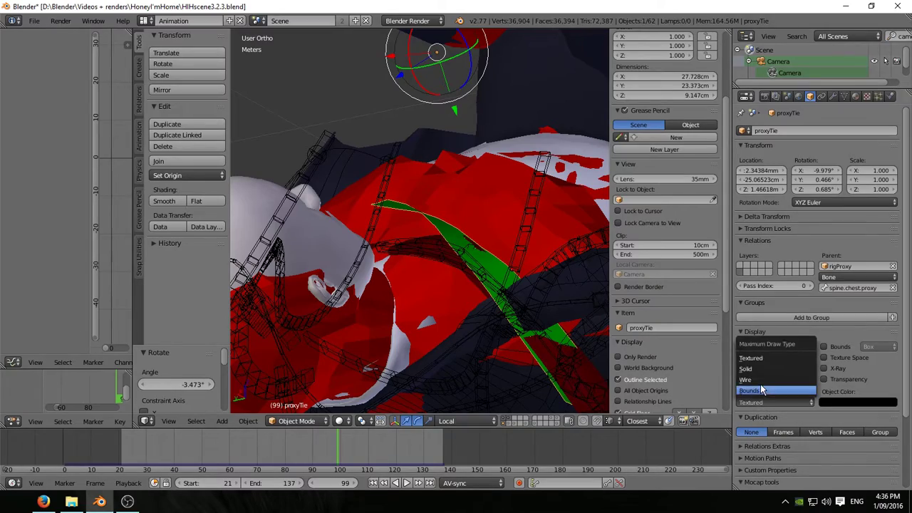
pyautogui.click(761, 379)
# Examine the wireframe proxy tie against the body from several angles and select a bone of the character rig
pyautogui.moveTo(521, 292)
pyautogui.mouseDown(button='middle')
pyautogui.moveTo(485, 168)
pyautogui.moveTo(478, 191)
pyautogui.moveTo(461, 188)
pyautogui.moveTo(507, 170)
pyautogui.moveTo(504, 205)
pyautogui.moveTo(517, 180)
pyautogui.mouseUp(button='middle')
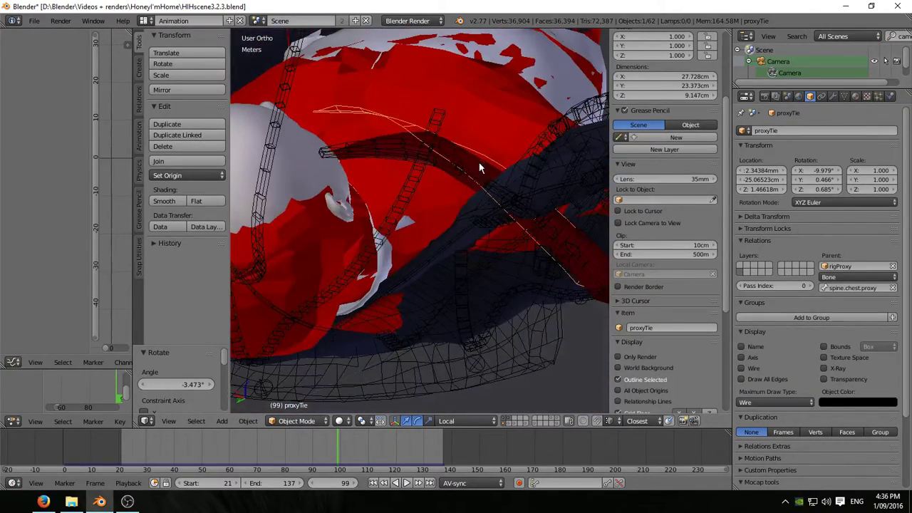
pyautogui.rightClick(440, 145)
pyautogui.scroll(4, 454, 161)
pyautogui.moveTo(454, 161); pyautogui.dragTo(374, 290, button='middle')
pyautogui.scroll(-5, 488, 182)
pyautogui.scroll(-3, 487, 182)
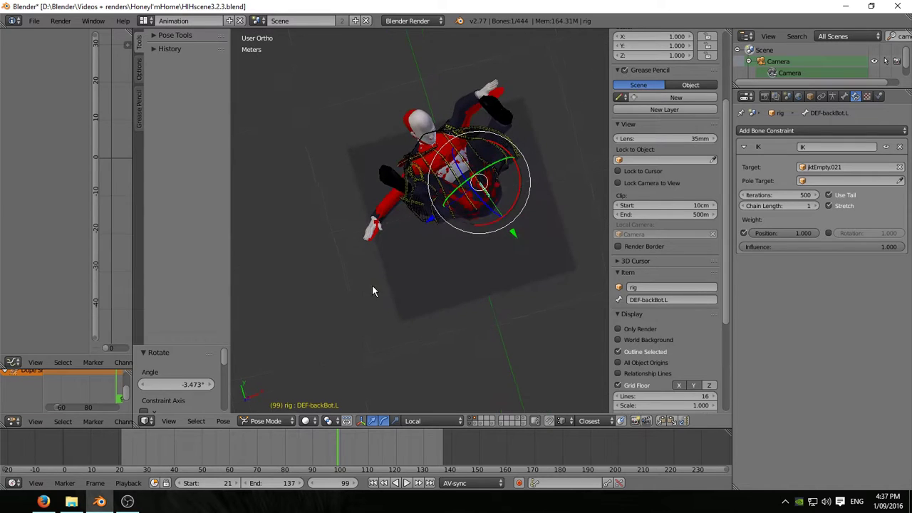
# Display only the proxy body with its jacket and tie, and select the two overlapping tie empties nearest the neck, Empty.042 and Empty.045
pyautogui.hotkey('ctrl', 'Tab')
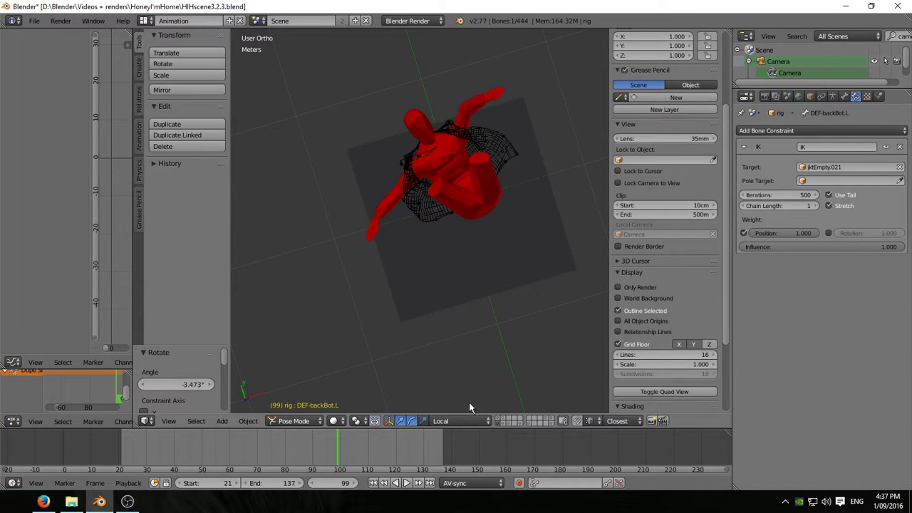
pyautogui.scroll(5, 440, 283)
pyautogui.keyDown('shift'); pyautogui.moveTo(435, 191); pyautogui.dragTo(447, 374, button='middle'); pyautogui.keyUp('shift')
pyautogui.scroll(3, 451, 306)
pyautogui.keyDown('shift'); pyautogui.moveTo(447, 171); pyautogui.dragTo(464, 299, button='middle'); pyautogui.keyUp('shift')
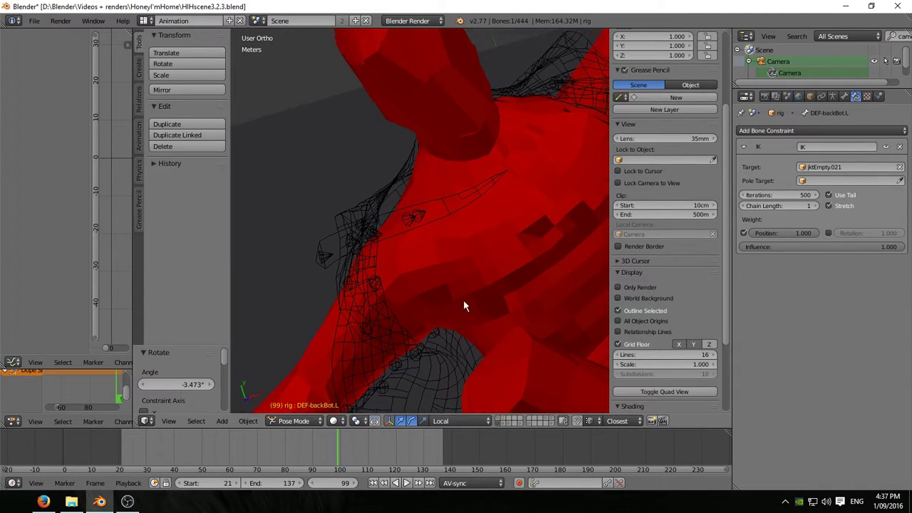
pyautogui.rightClick(420, 216)
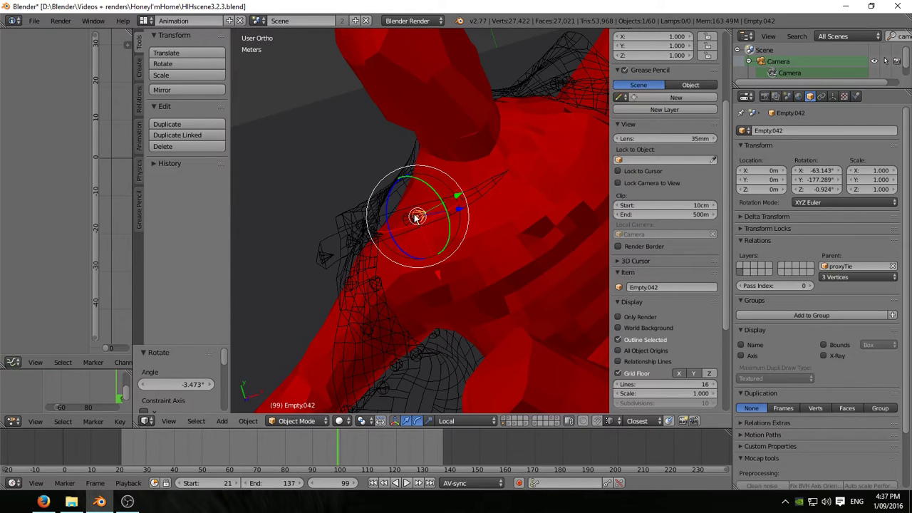
pyautogui.keyDown('shift'); pyautogui.rightClick(418, 217); pyautogui.keyUp('shift')
# Add the remaining three tie empties, Empty.028, Empty.044 and Empty.046, to the selection along the proxy tie
pyautogui.moveTo(364, 247); pyautogui.dragTo(358, 182, button='middle')
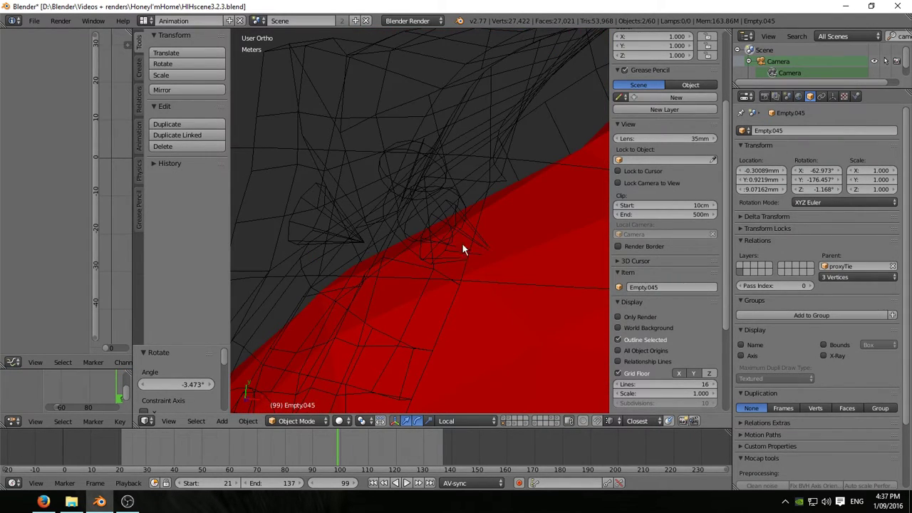
pyautogui.moveTo(467, 225); pyautogui.dragTo(463, 221, button='middle')
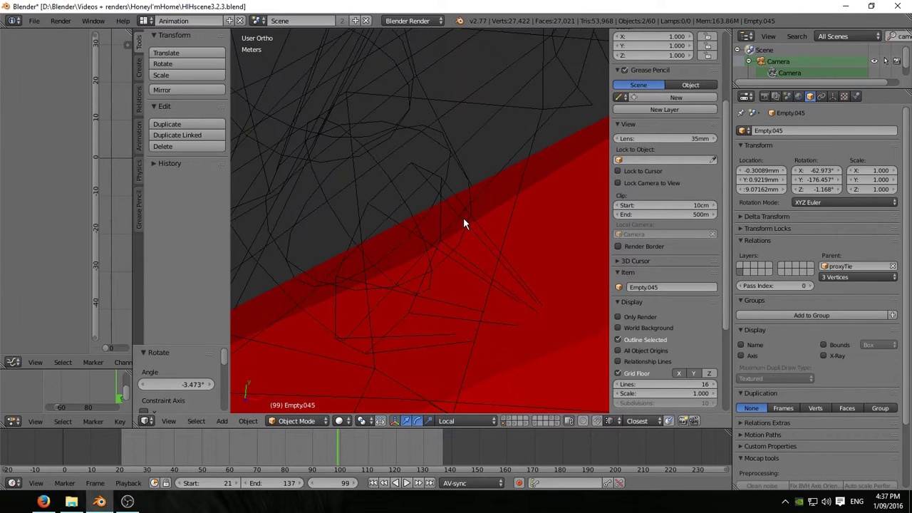
pyautogui.keyDown('shift'); pyautogui.rightClick(416, 173); pyautogui.keyUp('shift')
pyautogui.moveTo(417, 173); pyautogui.dragTo(557, 269, button='middle')
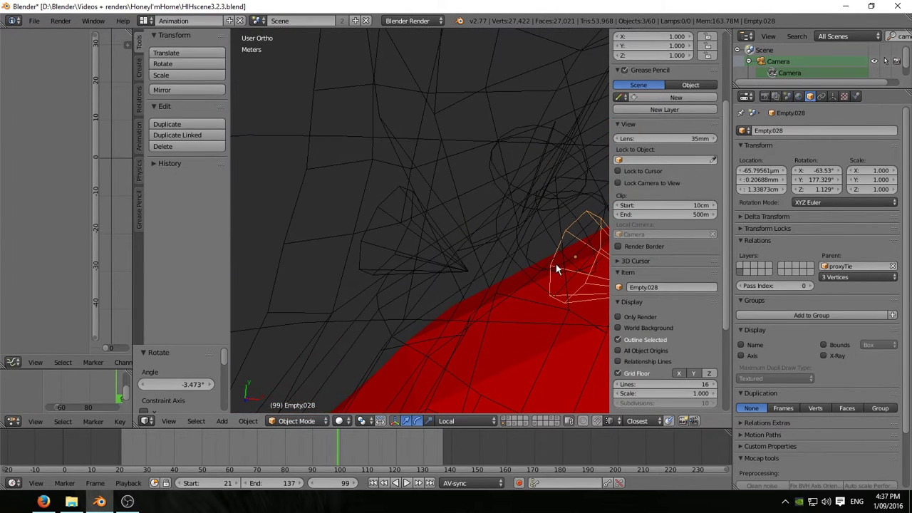
pyautogui.keyDown('shift'); pyautogui.rightClick(387, 202); pyautogui.keyUp('shift')
pyautogui.moveTo(389, 201); pyautogui.dragTo(409, 217, button='middle')
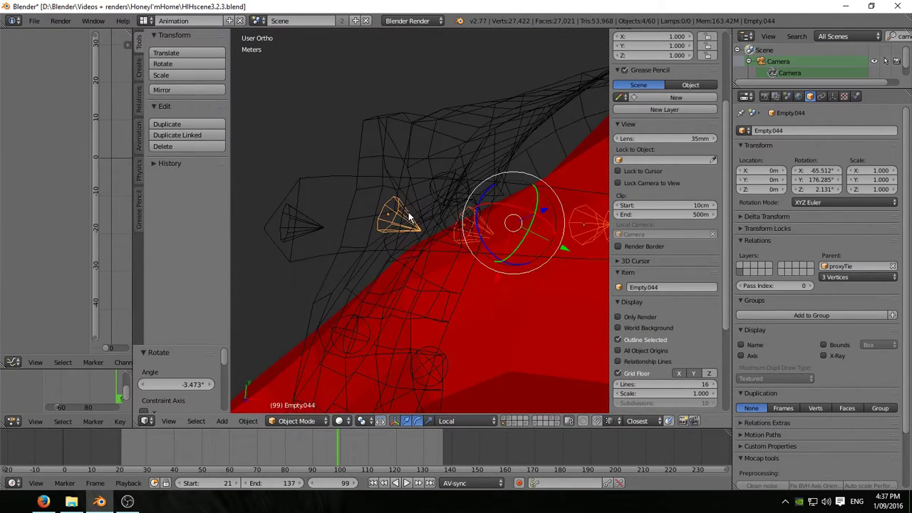
pyautogui.keyDown('shift'); pyautogui.rightClick(281, 212); pyautogui.keyUp('shift')
pyautogui.moveTo(337, 206); pyautogui.dragTo(470, 325, button='middle')
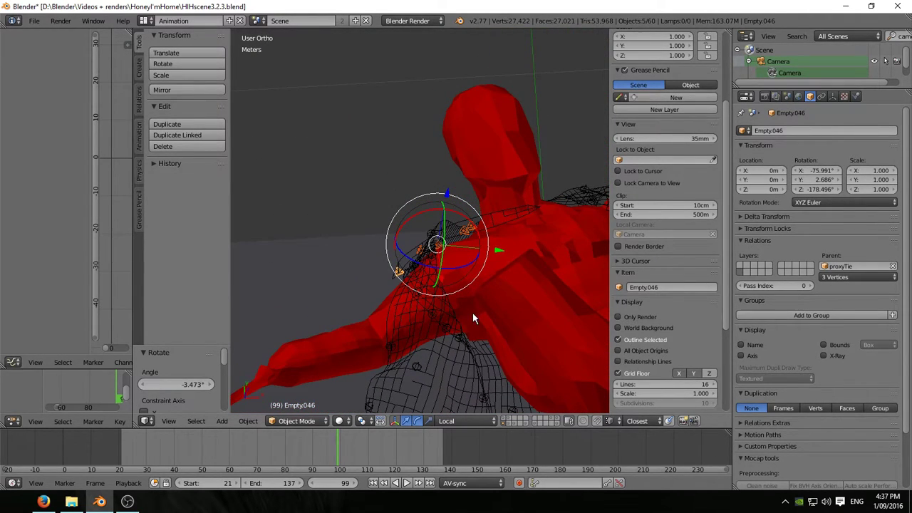
# Move the five selected tie empties to layer 3 and display that layer together with the suited character's layer
pyautogui.press('m')
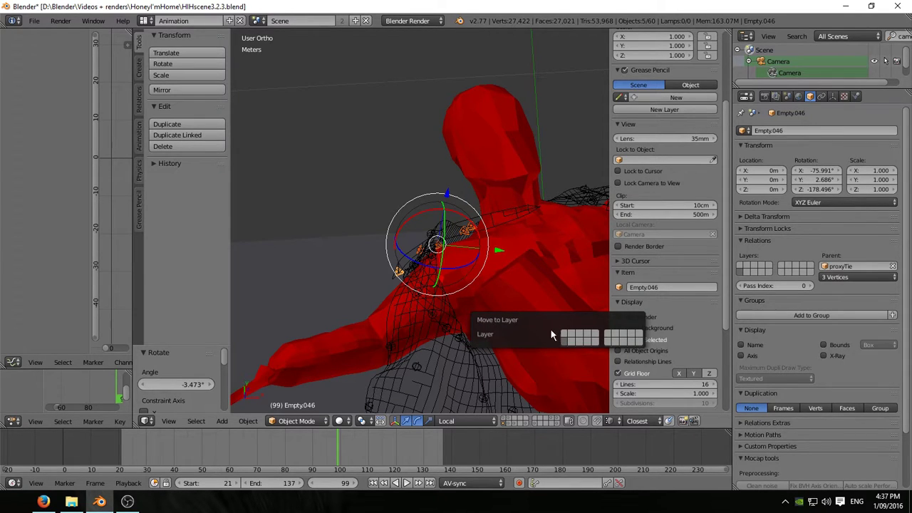
pyautogui.click(581, 339)
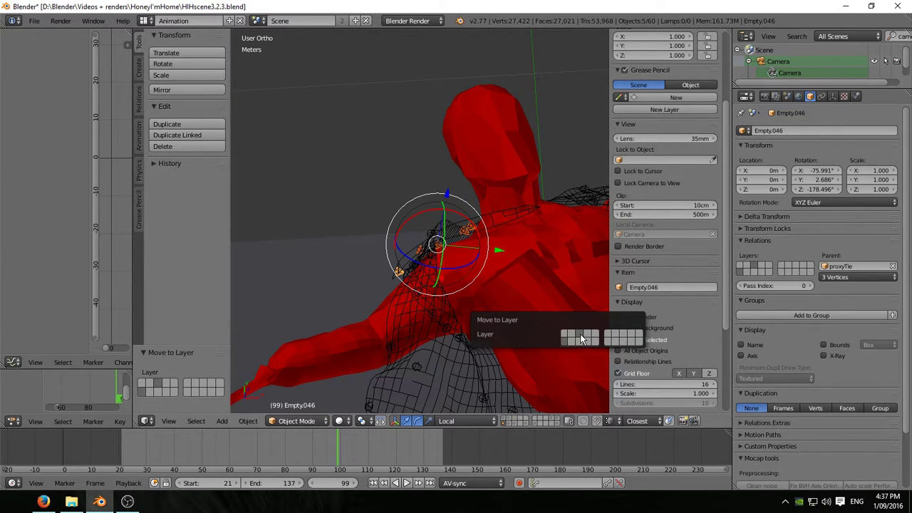
pyautogui.click(506, 419)
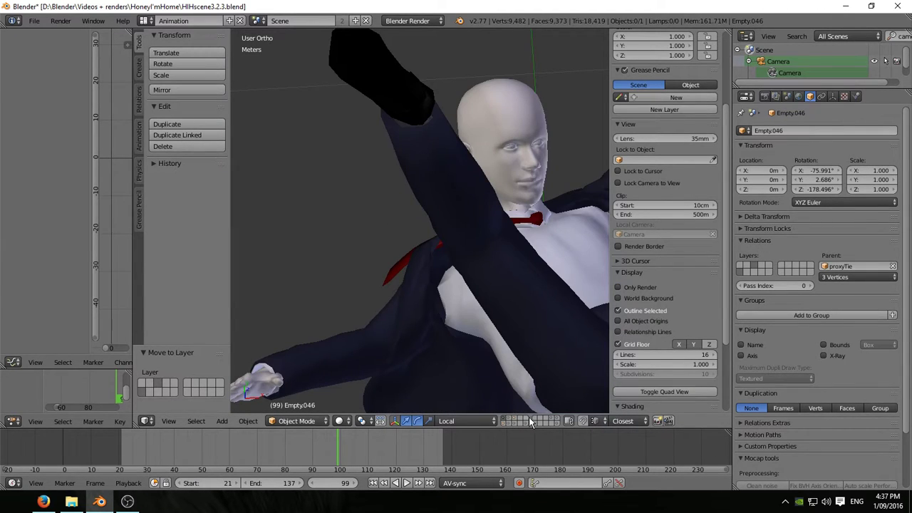
pyautogui.keyDown('shift'); pyautogui.click(515, 421); pyautogui.keyUp('shift')
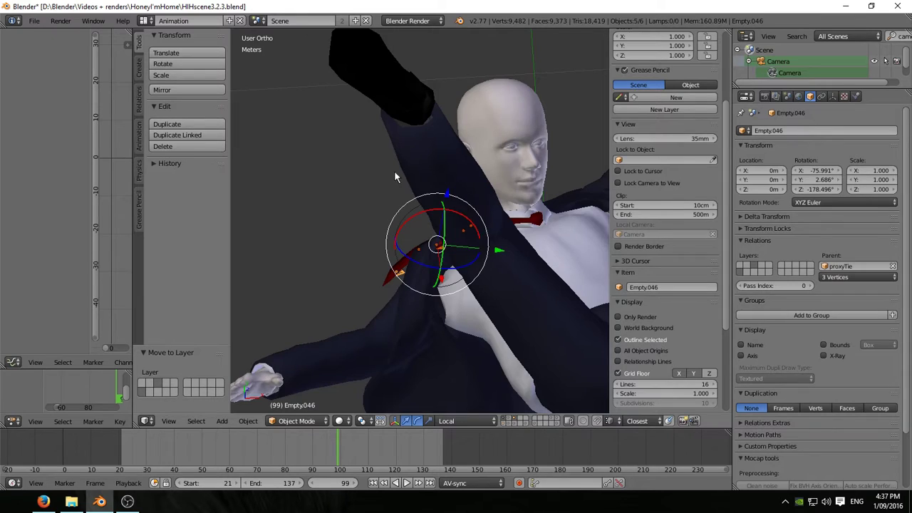
# Go back to frame 93 and insert a Location keyframe on the five tie empties
pyautogui.moveTo(395, 176); pyautogui.dragTo(562, 172, button='middle')
pyautogui.moveTo(402, 295); pyautogui.dragTo(471, 222, button='middle')
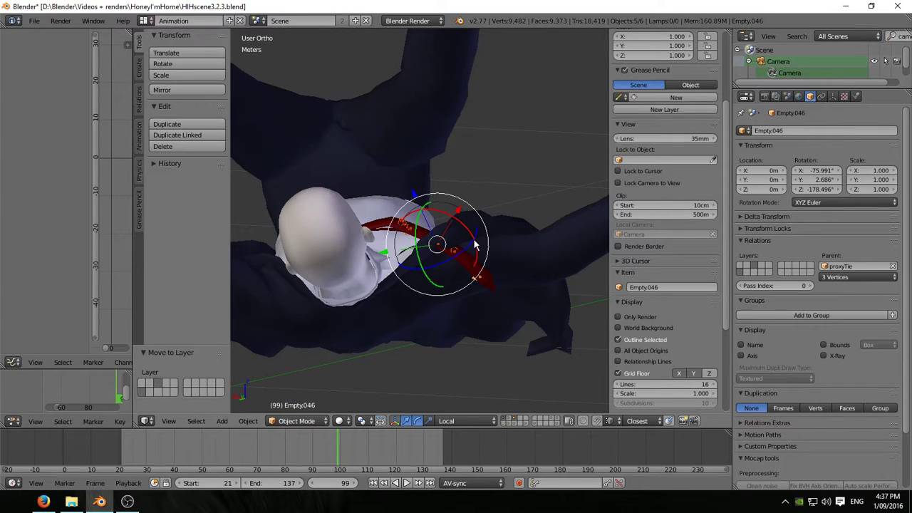
pyautogui.press('Left')
pyautogui.press('Left')
pyautogui.press('Left')
pyautogui.press('Left')
pyautogui.press('Left')
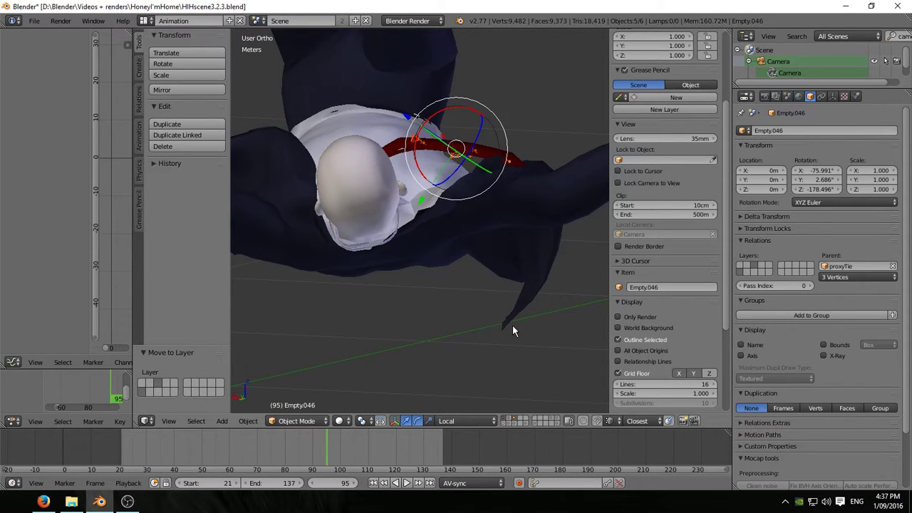
pyautogui.press('Left')
pyautogui.moveTo(515, 320); pyautogui.dragTo(316, 285, button='middle')
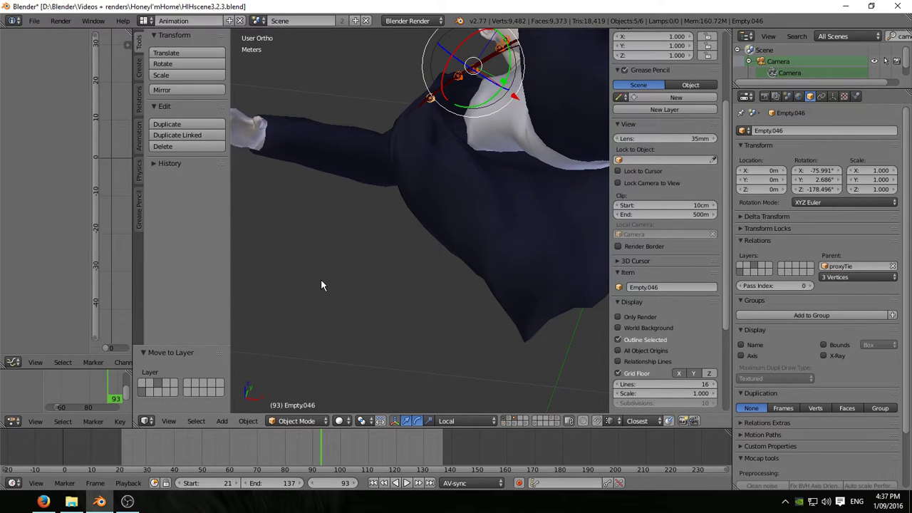
pyautogui.press('i')
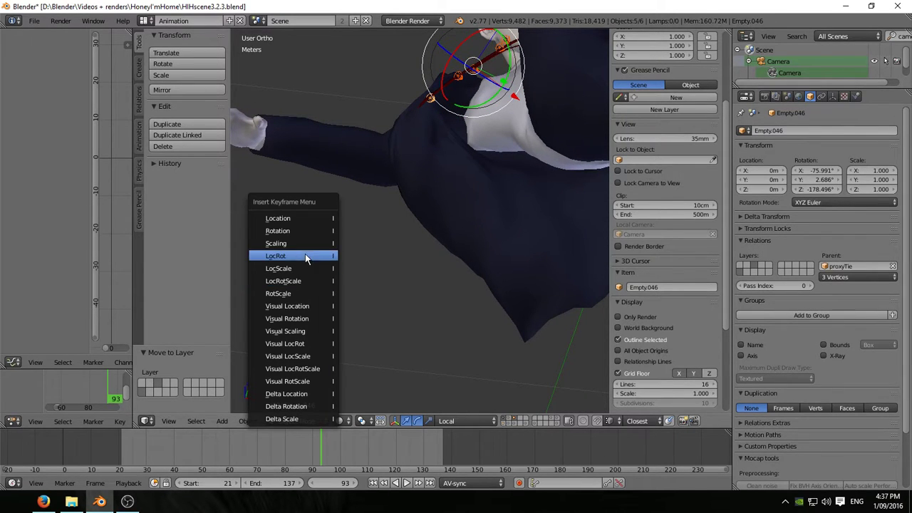
pyautogui.click(314, 218)
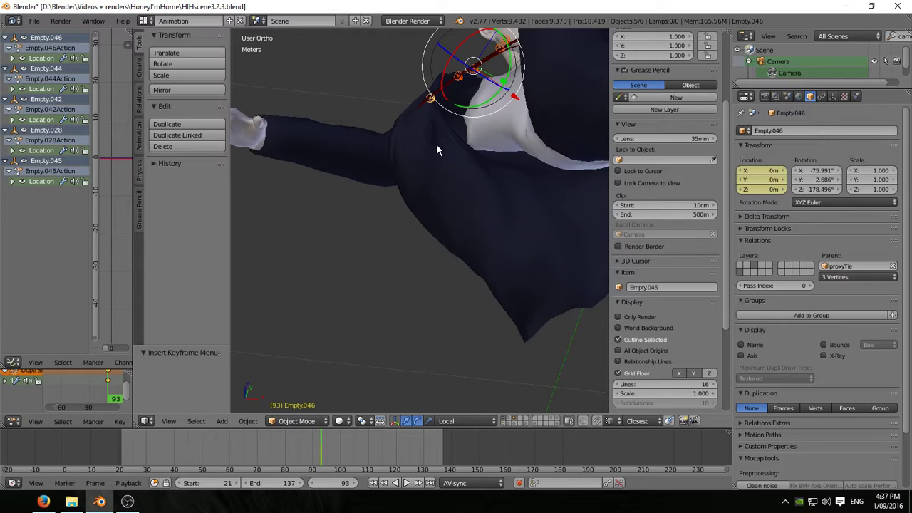
# Advance to frame 96 and, with their layer isolated, select Empty.046 and Empty.044 at the tie's tip; show the character again
pyautogui.moveTo(313, 218); pyautogui.dragTo(458, 271, button='middle')
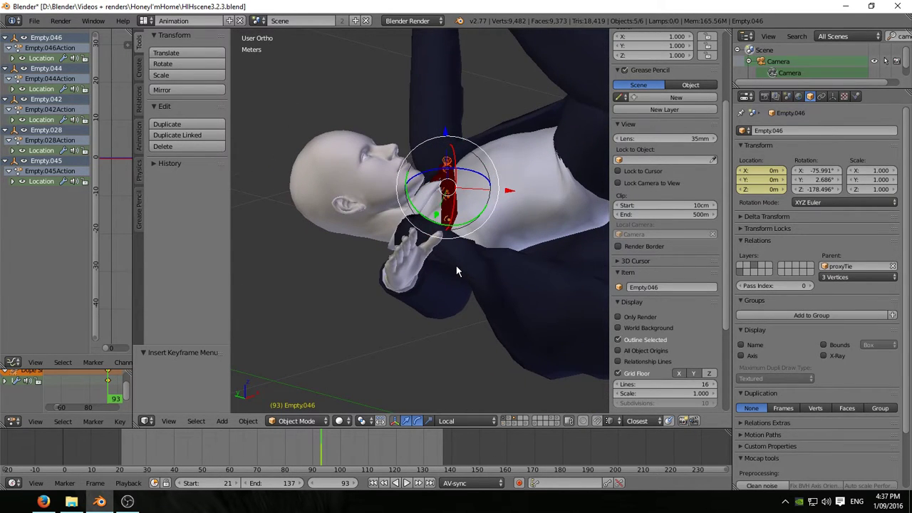
pyautogui.press('Right')
pyautogui.press('Right')
pyautogui.press('Right')
pyautogui.moveTo(461, 288)
pyautogui.mouseDown(button='middle')
pyautogui.moveTo(360, 375)
pyautogui.moveTo(465, 350)
pyautogui.moveTo(456, 284)
pyautogui.mouseUp(button='middle')
pyautogui.rightClick(453, 275)
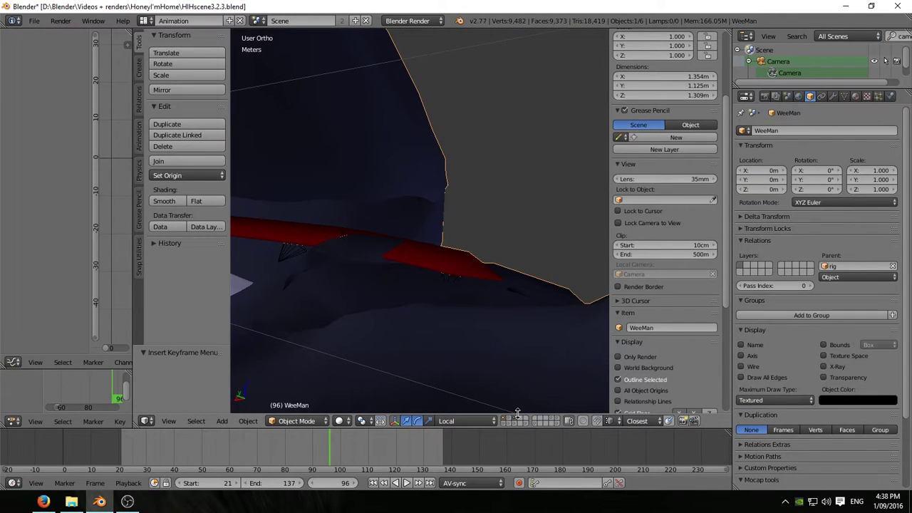
pyautogui.click(517, 417)
pyautogui.rightClick(456, 273)
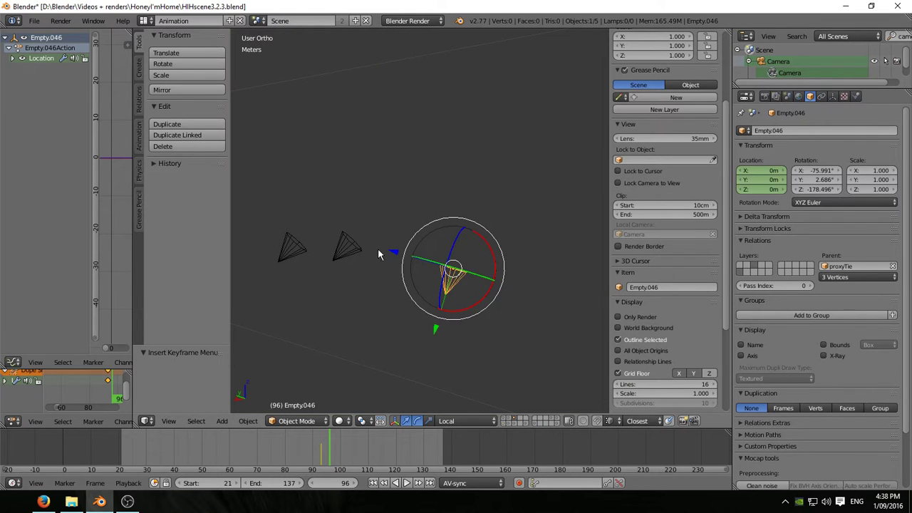
pyautogui.keyDown('shift'); pyautogui.rightClick(351, 247); pyautogui.keyUp('shift')
pyautogui.click(504, 421)
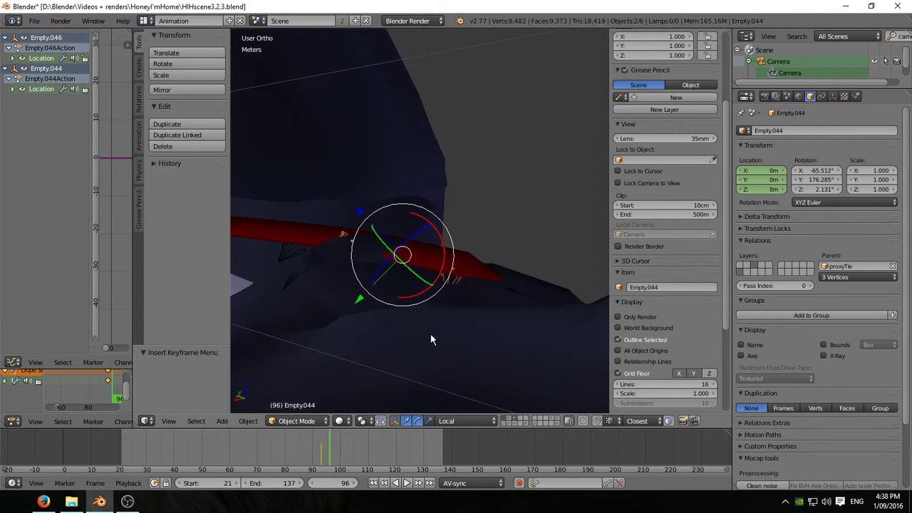
# Move the two tie-tip empties along local Y to lift the tie off the jacket, and about -8 mm along local X
pyautogui.press('g')
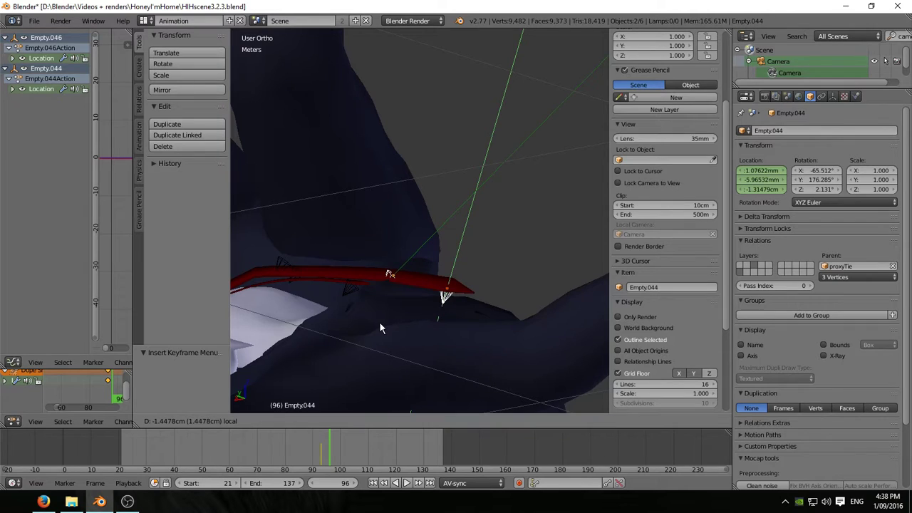
pyautogui.click(379, 325)
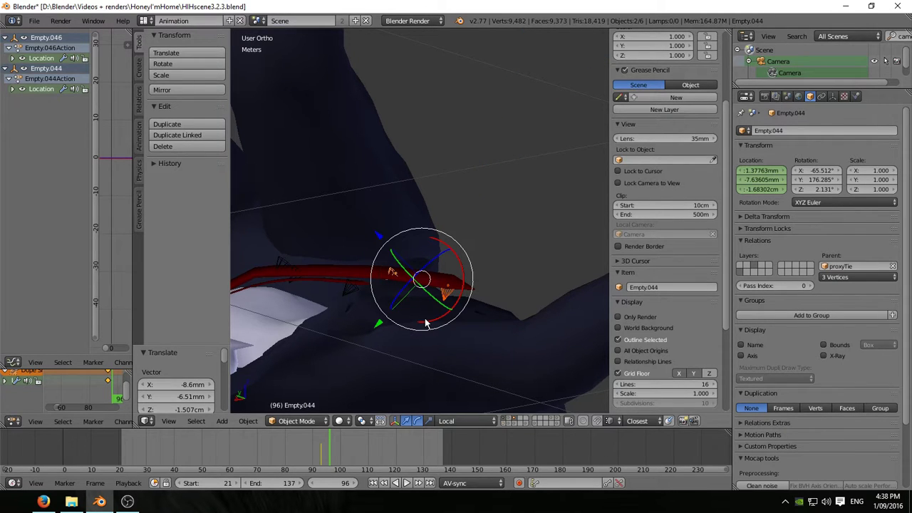
pyautogui.moveTo(531, 305); pyautogui.dragTo(404, 357, button='middle')
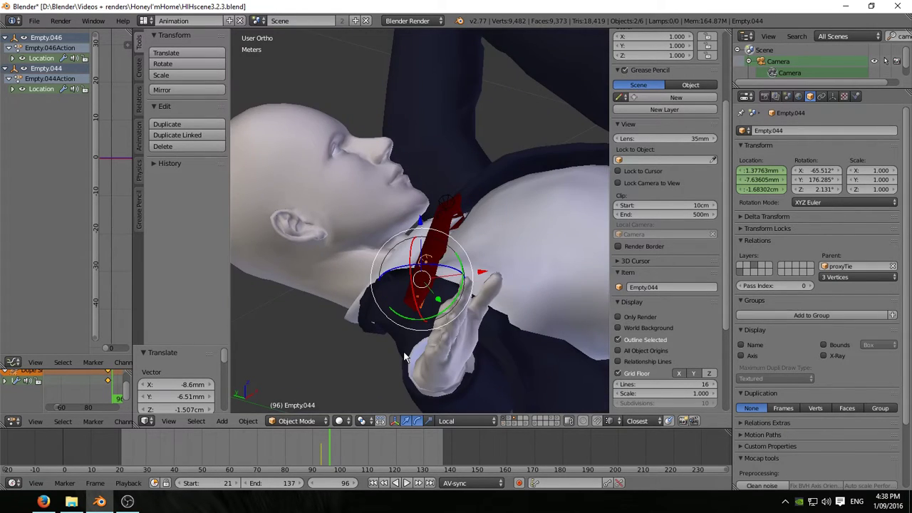
pyautogui.press('g')
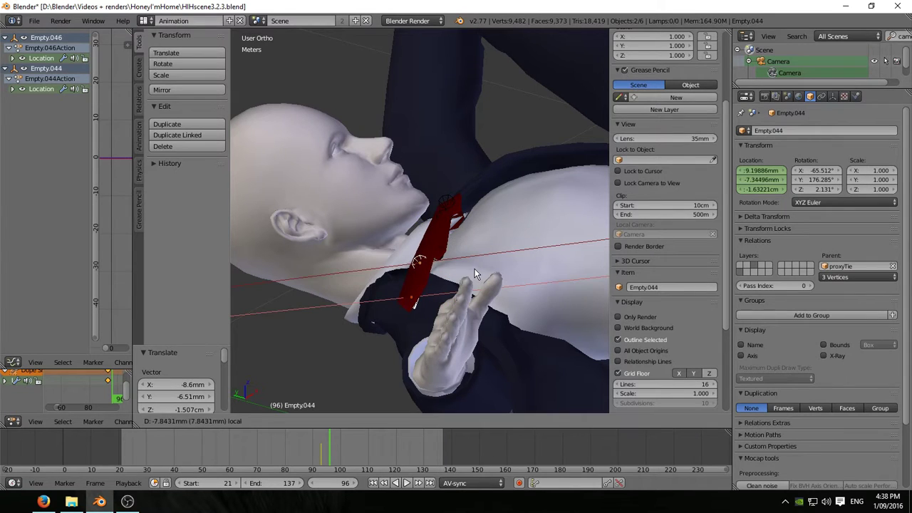
pyautogui.click(475, 268)
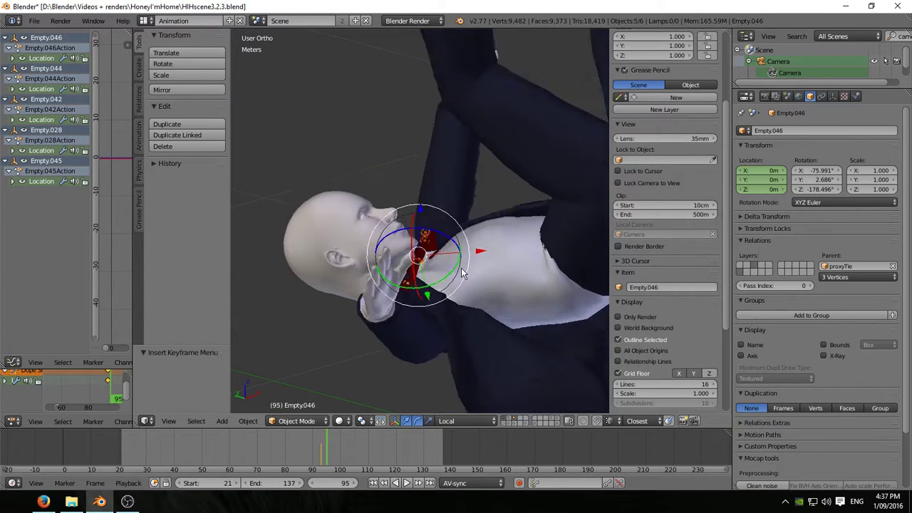
# Offset Empty.046 and Empty.044 at frame 96 by about -8.6 mm in X, -6.5 mm in Y and -15 mm in Z
pyautogui.moveTo(347, 351); pyautogui.dragTo(460, 302, button='middle')
pyautogui.scroll(5, 461, 301)
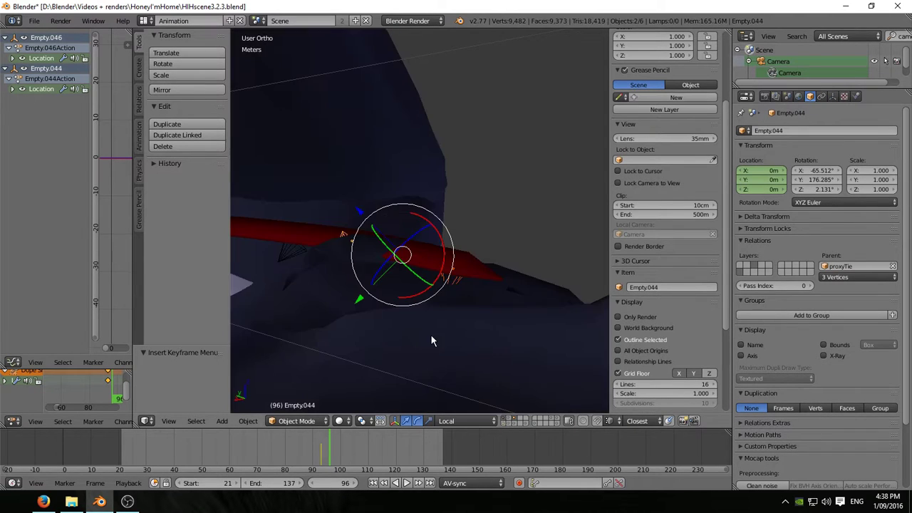
pyautogui.moveTo(430, 334); pyautogui.dragTo(370, 336, button='middle')
pyautogui.press('g')
pyautogui.click(380, 328)
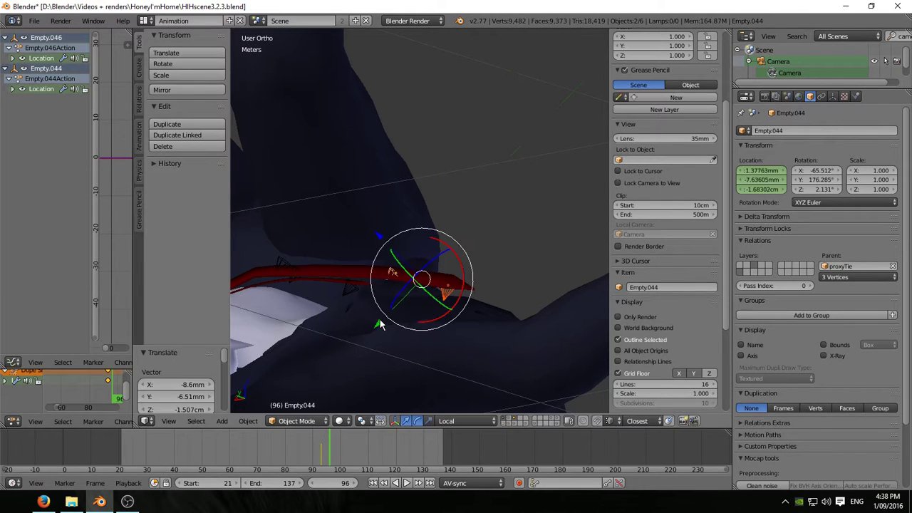
# Offset Empty.046 and Empty.044 by about -4.7 mm X, -3.5 mm Y and -8.2 mm Z, and insert their Location keyframe at frame 96
pyautogui.moveTo(425, 324); pyautogui.dragTo(405, 356, button='middle')
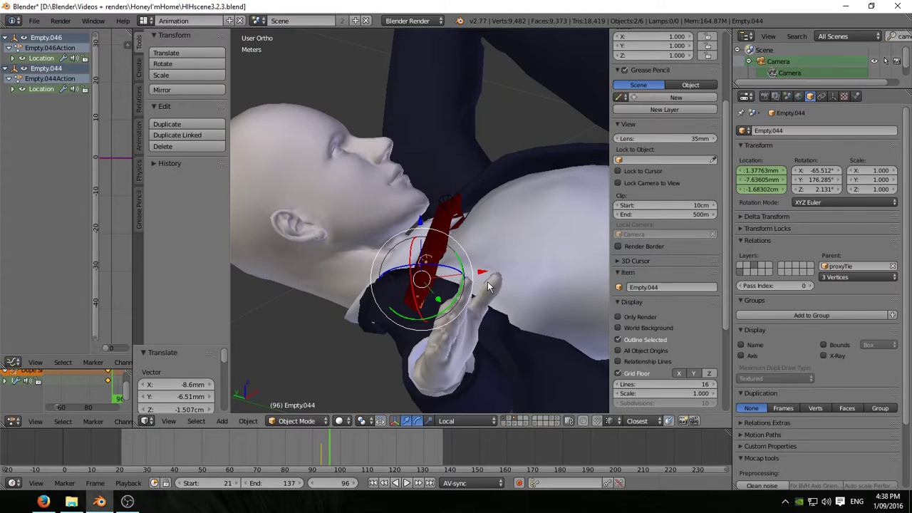
pyautogui.moveTo(483, 273); pyautogui.dragTo(474, 274)
pyautogui.press('i')
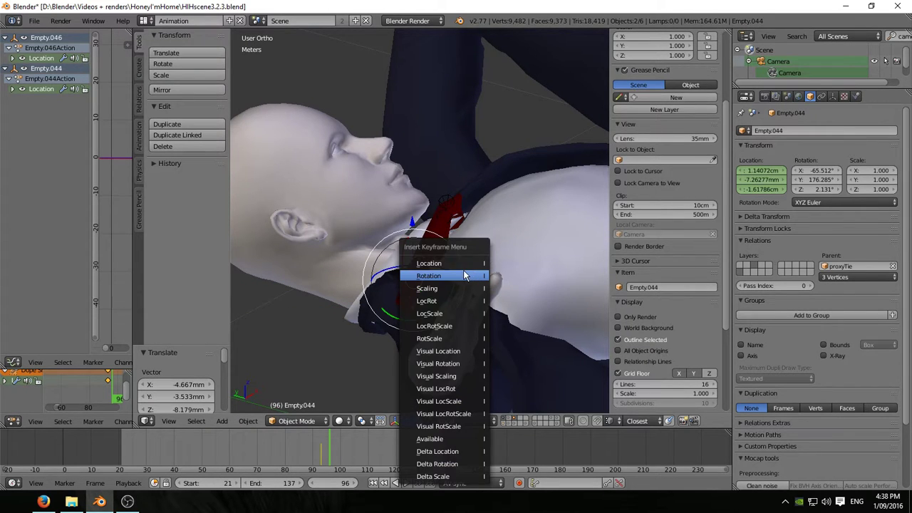
pyautogui.click(464, 263)
# Step back and forth through the frames around 96 to examine the tie's motion, stopping at frame 100
pyautogui.press('Left')
pyautogui.press('Left')
pyautogui.press('Left')
pyautogui.press('Left')
pyautogui.press('Right')
pyautogui.press('Right')
pyautogui.press('Right')
pyautogui.press('Right')
pyautogui.press('Right')
pyautogui.press('Right')
pyautogui.press('Right')
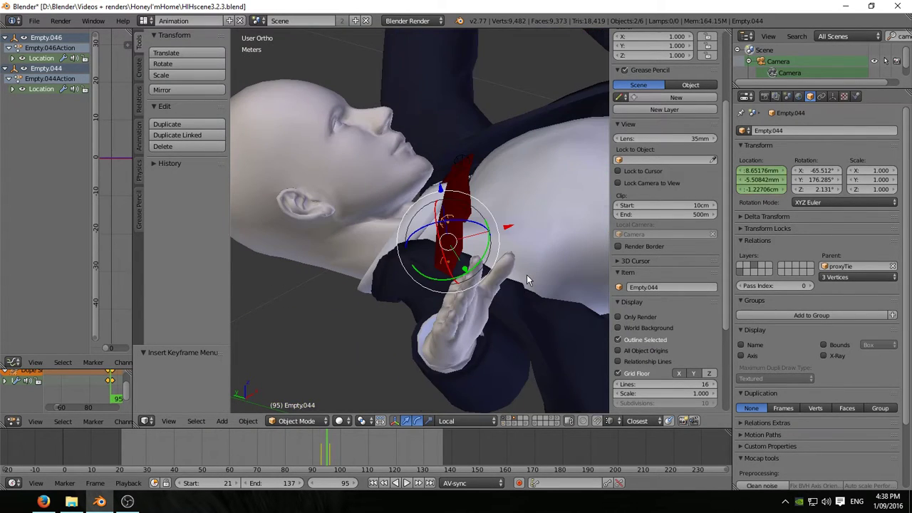
pyautogui.press('Right')
pyautogui.moveTo(528, 275); pyautogui.dragTo(390, 323, button='middle')
pyautogui.moveTo(449, 325); pyautogui.dragTo(330, 348, button='middle')
pyautogui.rightClick(329, 349)
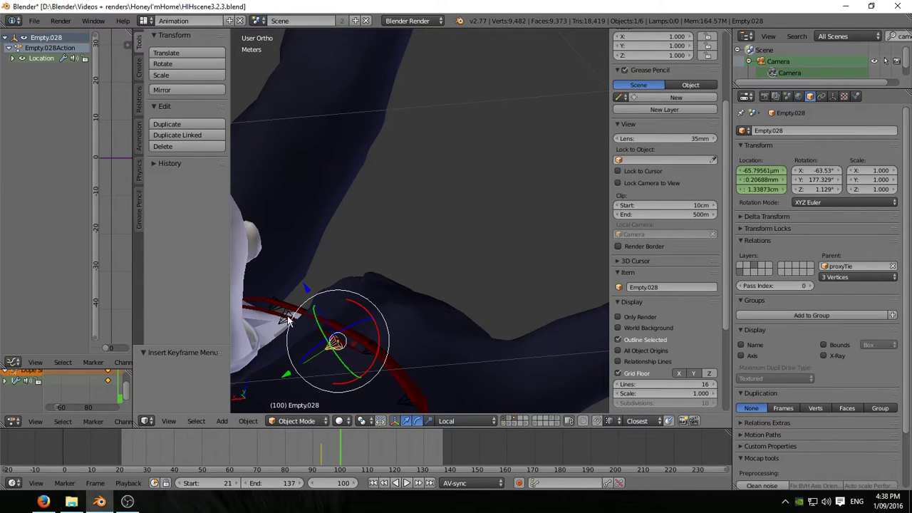
pyautogui.press('g')
pyautogui.press('z')
pyautogui.press('z')
pyautogui.rightClick(309, 275)
# Select the tie empties Empty.045, Empty.028 and Empty.044 together at frame 100
pyautogui.keyDown('shift'); pyautogui.rightClick(288, 316); pyautogui.keyUp('shift')
pyautogui.scroll(5, 288, 332)
pyautogui.rightClick(293, 290)
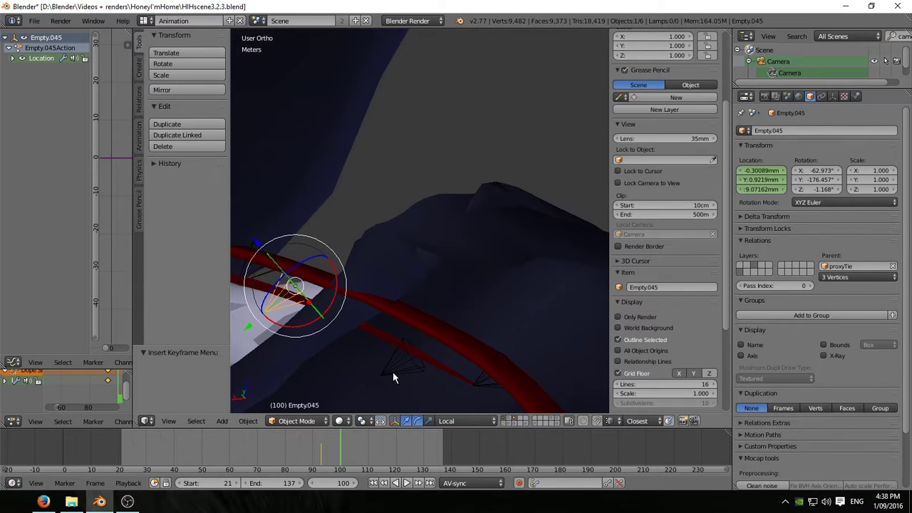
pyautogui.keyDown('shift'); pyautogui.rightClick(394, 371); pyautogui.keyUp('shift')
pyautogui.keyDown('shift'); pyautogui.rightClick(482, 376); pyautogui.keyUp('shift')
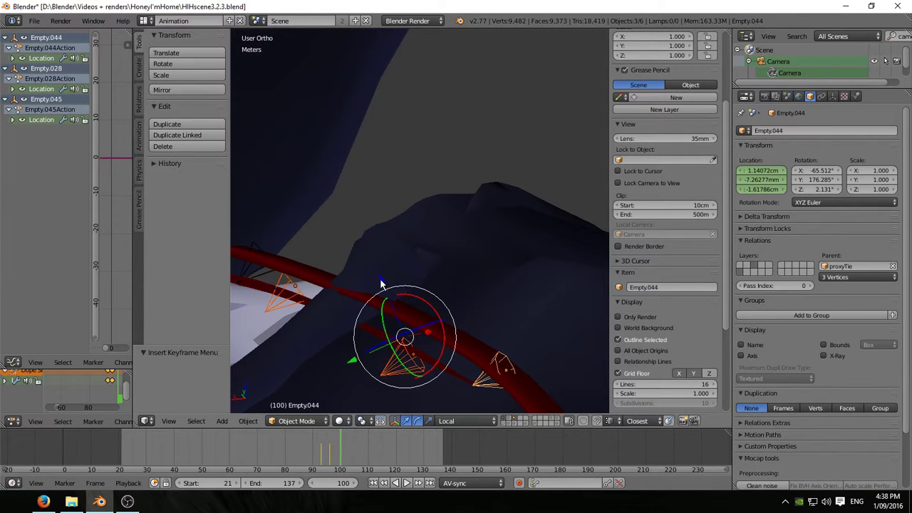
pyautogui.moveTo(381, 284); pyautogui.dragTo(460, 311, button='middle')
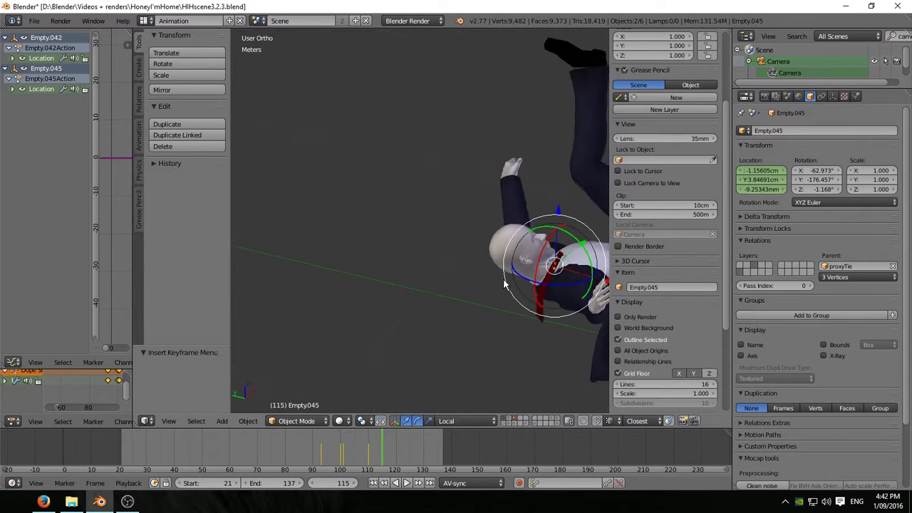
# Step through the end of the fall from frame 115 to 141 and return to frame 137, examining the tie and jacket
pyautogui.moveTo(503, 284); pyautogui.dragTo(448, 340, button='middle')
pyautogui.press('Right')
pyautogui.press('Right')
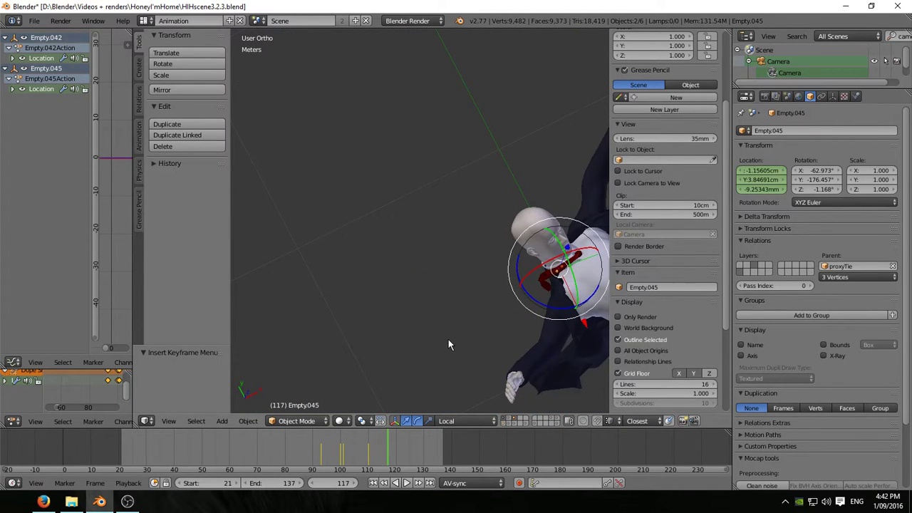
pyautogui.press('Right')
pyautogui.press('Right')
pyautogui.press('Right')
pyautogui.press('Right')
pyautogui.press('Right')
pyautogui.press('Right')
pyautogui.press('Right')
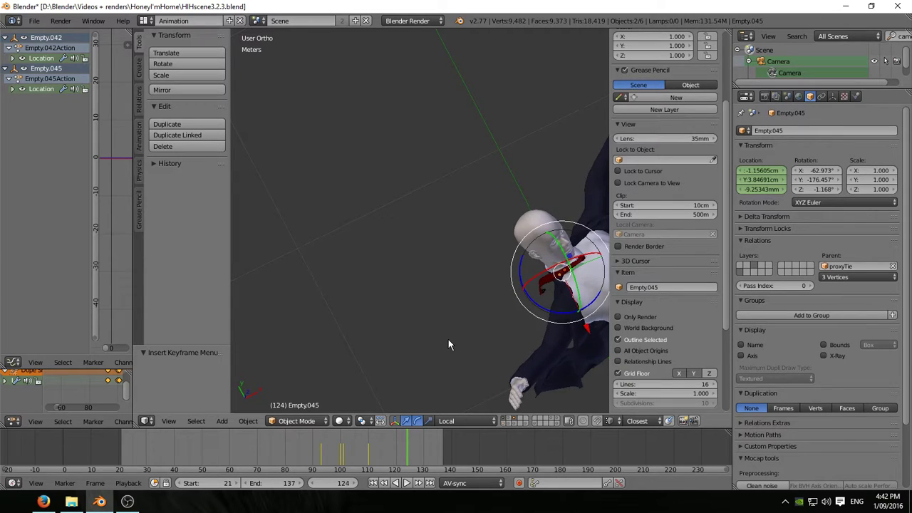
pyautogui.press('Right')
pyautogui.press('Right')
pyautogui.press('Right')
pyautogui.press('Right')
pyautogui.press('Right')
pyautogui.press('Right')
pyautogui.press('Right')
pyautogui.press('Right')
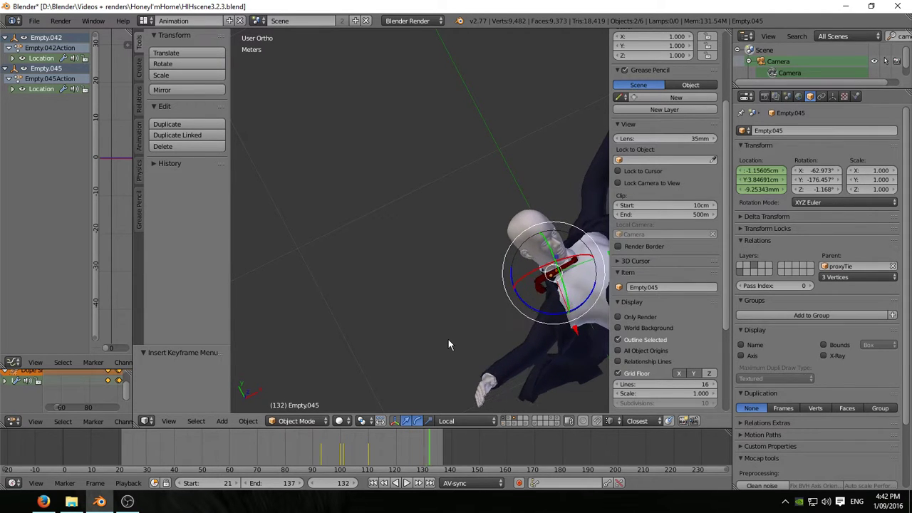
pyautogui.press('Right')
pyautogui.press('Right')
pyautogui.press('Right')
pyautogui.press('Right')
pyautogui.press('Right')
pyautogui.press('Right')
pyautogui.press('Right')
pyautogui.press('Right')
pyautogui.press('Right')
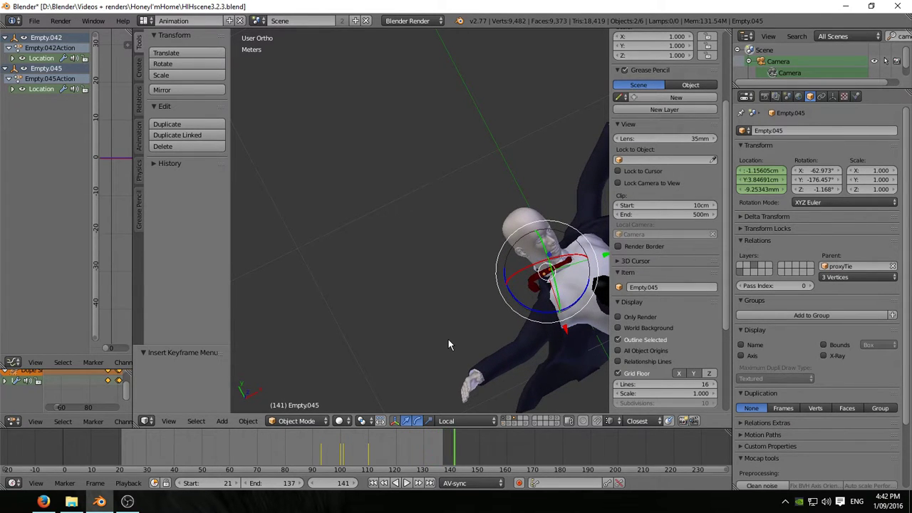
pyautogui.press('Left')
pyautogui.press('Left')
pyautogui.press('Left')
pyautogui.press('Left')
# Play the animation in top view with the transform manipulator hidden and everything deselected, stopping at frame 137
pyautogui.press('KP_3')
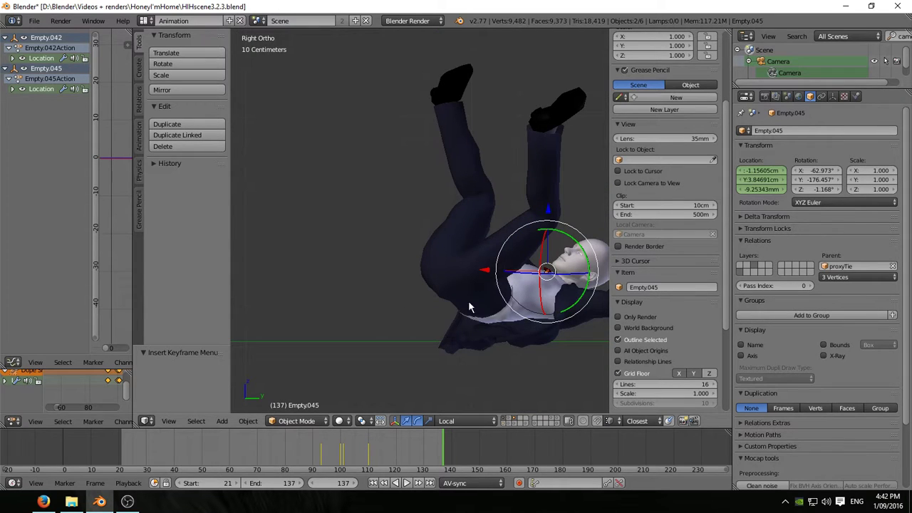
pyautogui.press('KP_7')
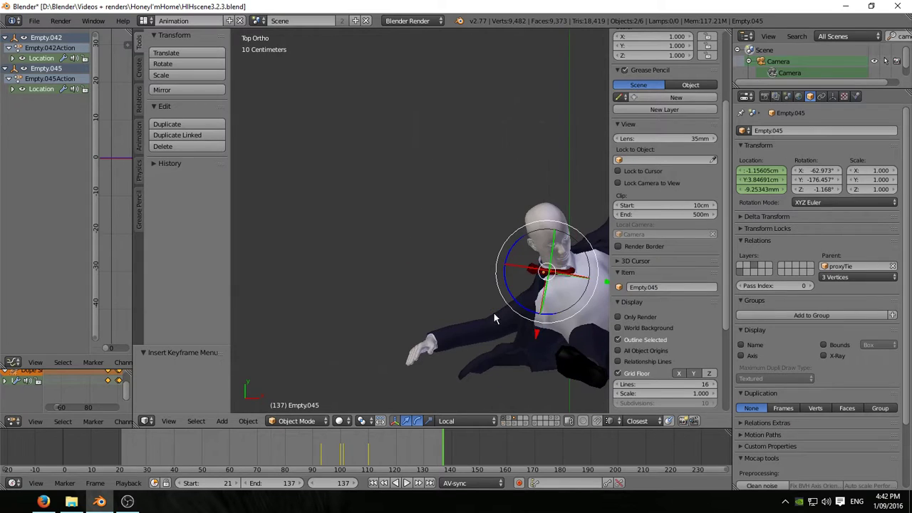
pyautogui.hotkey('alt', 'a')
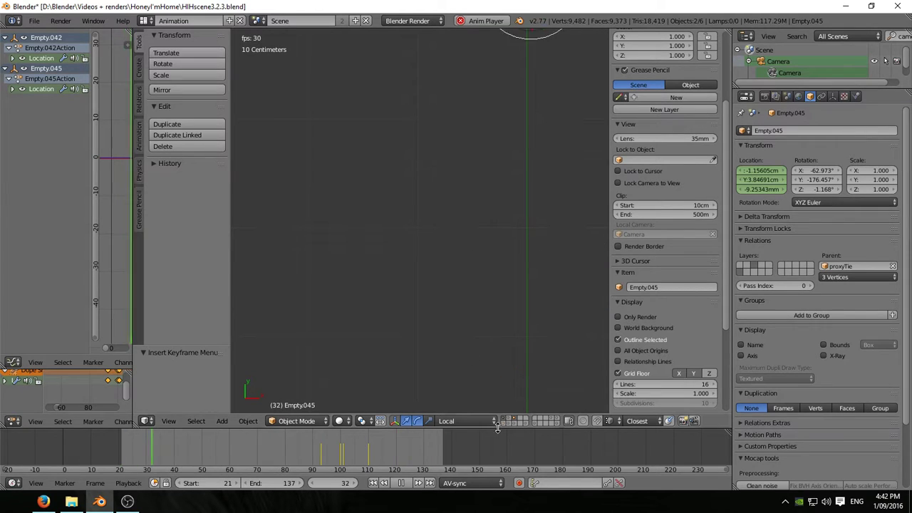
pyautogui.click(394, 420)
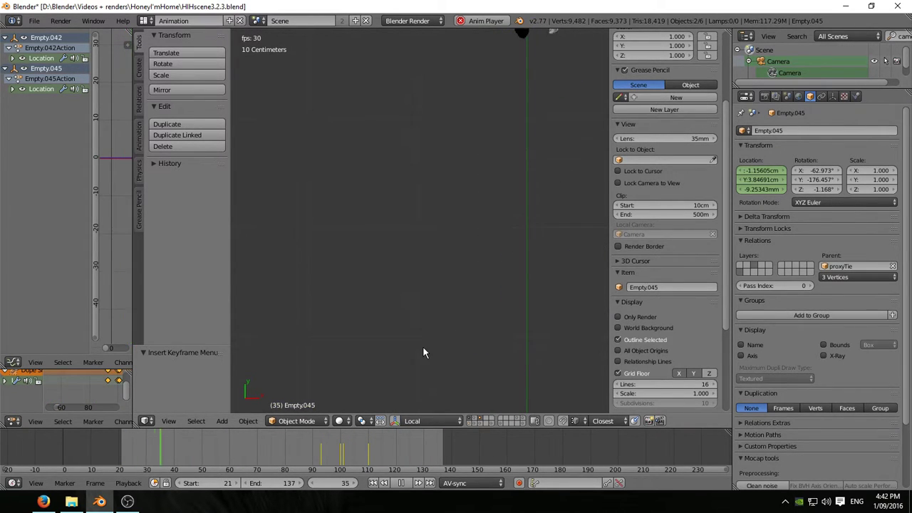
pyautogui.press('a')
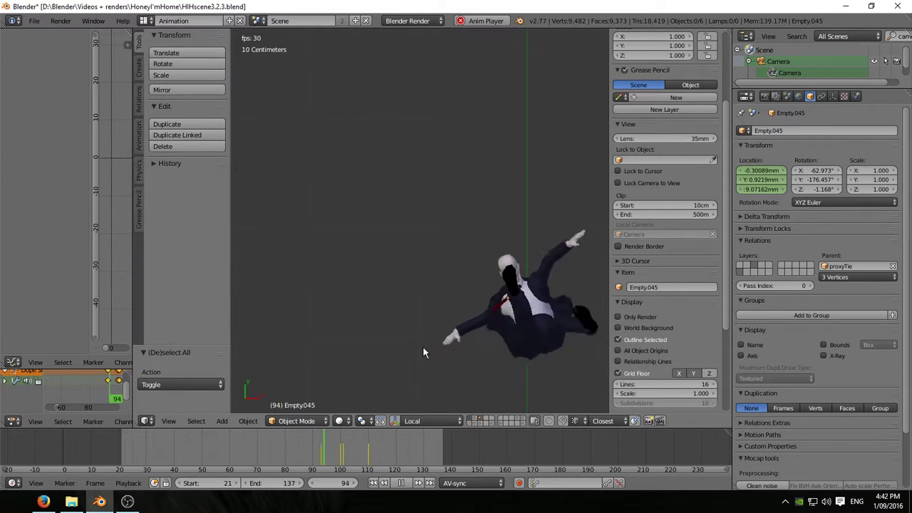
pyautogui.press('Escape')
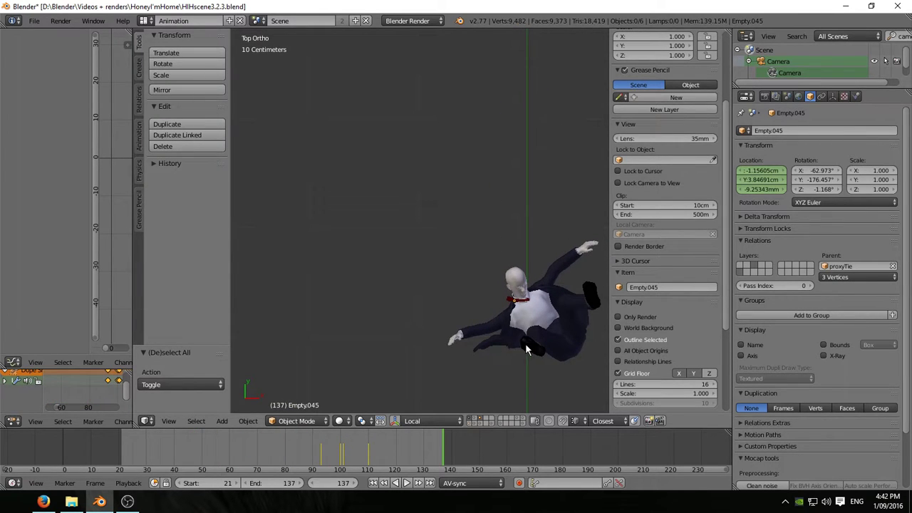
# Select the WeeMan character mesh in the right orthographic view at frame 137
pyautogui.moveTo(526, 350); pyautogui.dragTo(452, 235, button='middle')
pyautogui.press('KP_3')
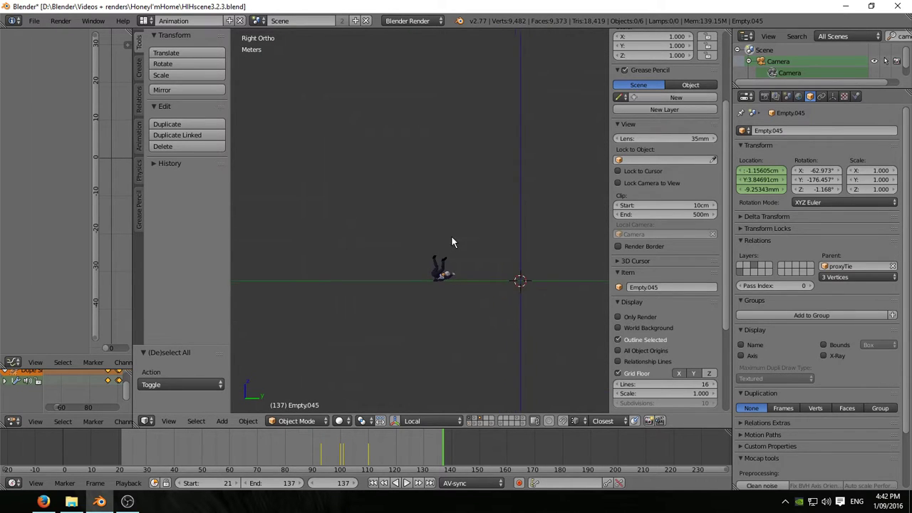
pyautogui.scroll(11, 472, 295)
pyautogui.keyDown('shift'); pyautogui.moveTo(510, 291); pyautogui.dragTo(435, 269, button='middle'); pyautogui.keyUp('shift')
pyautogui.rightClick(317, 143)
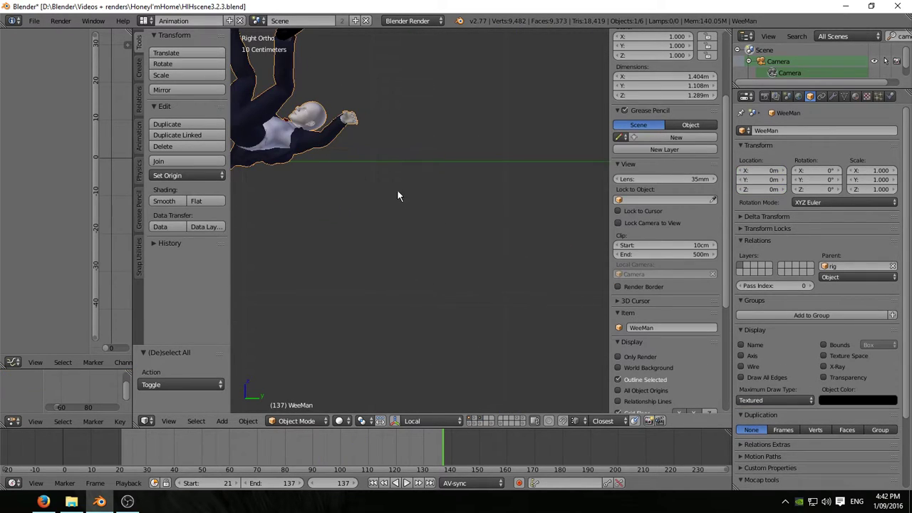
pyautogui.keyDown('shift'); pyautogui.moveTo(399, 196); pyautogui.dragTo(530, 258, button='middle'); pyautogui.keyUp('shift')
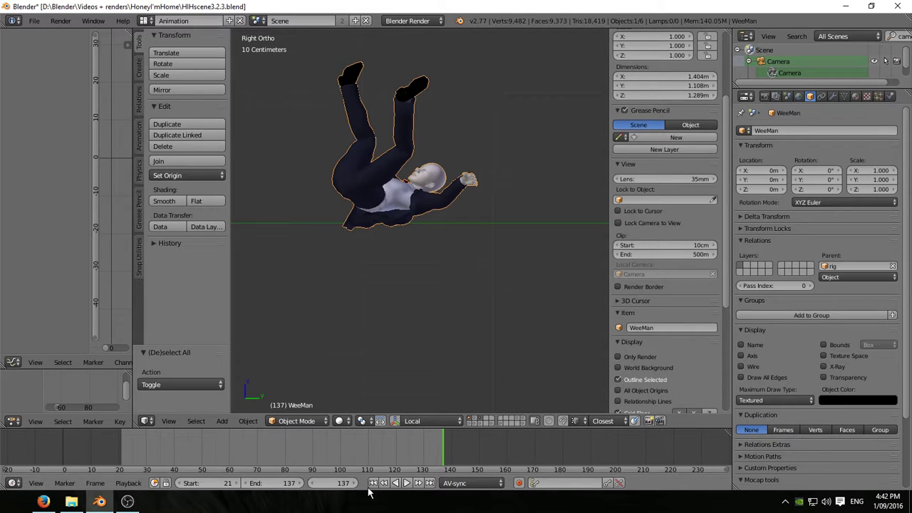
# Go to frame 0 and add a Basis shape key and a second key, Key 1, to WeeMan
pyautogui.press('Return')
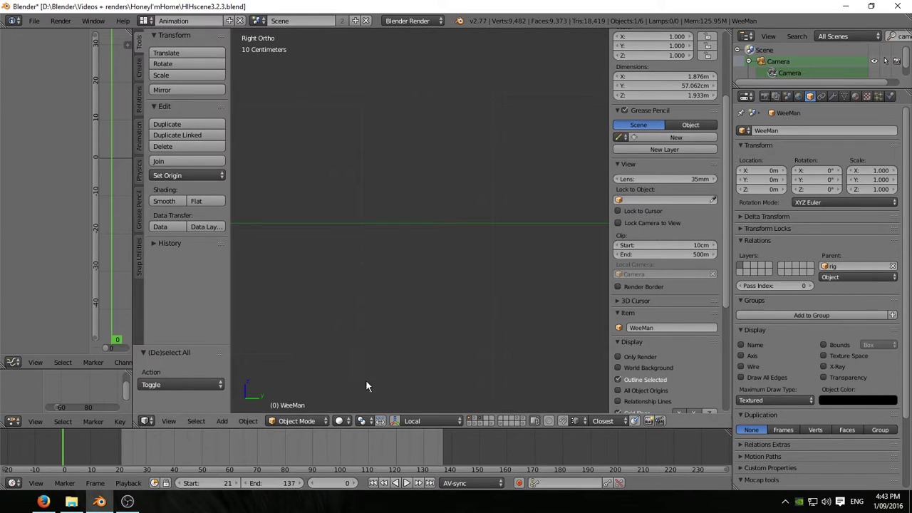
pyautogui.click(844, 96)
pyautogui.click(903, 294)
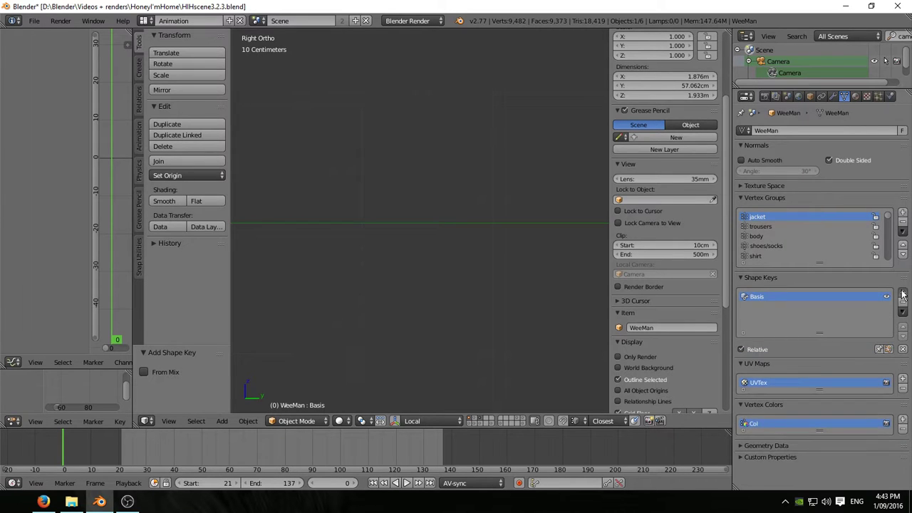
pyautogui.click(902, 295)
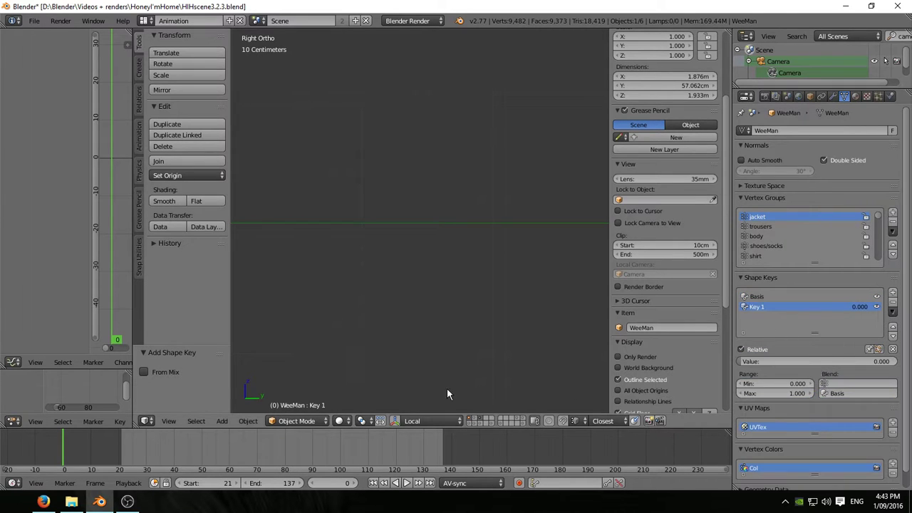
# Return to frame 137 and, in Edit Mode on Key 1, circle-select the jacket vertices that hang below the ground line
pyautogui.click(430, 484)
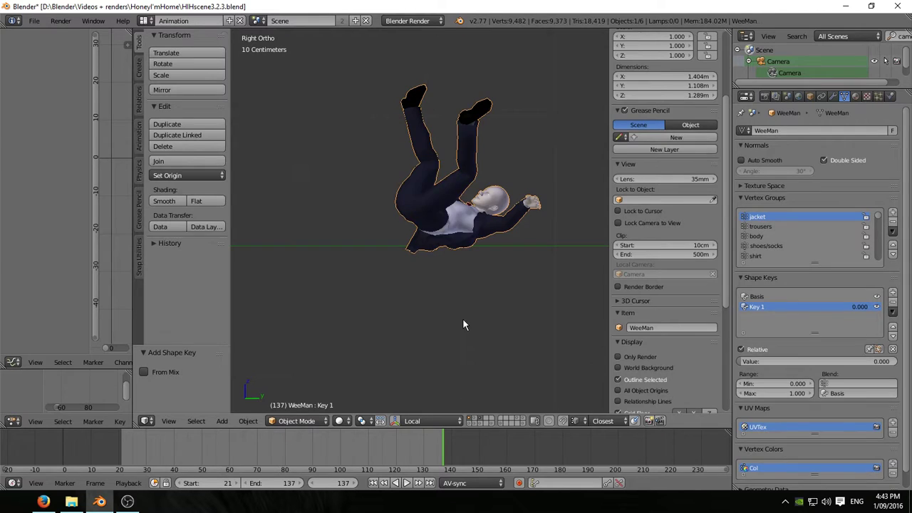
pyautogui.press('Tab')
pyautogui.scroll(5, 463, 317)
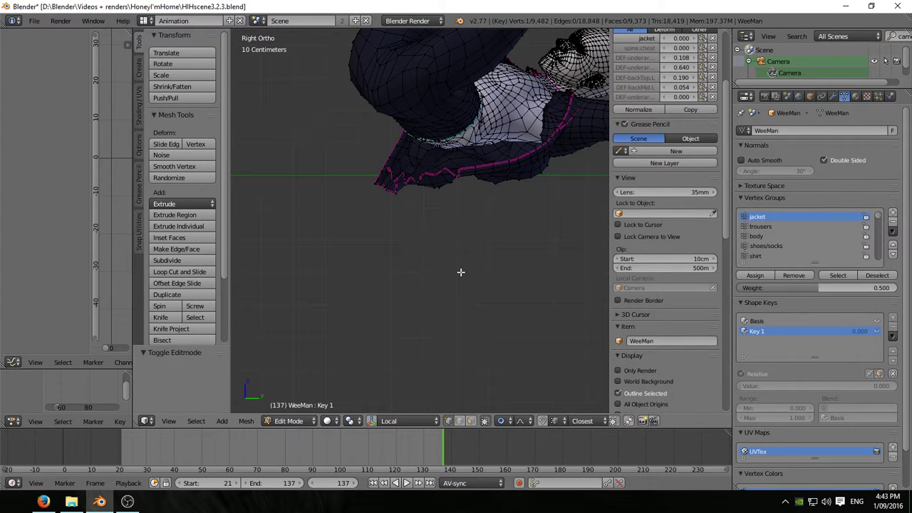
pyautogui.press('c')
pyautogui.moveTo(387, 228); pyautogui.dragTo(534, 225)
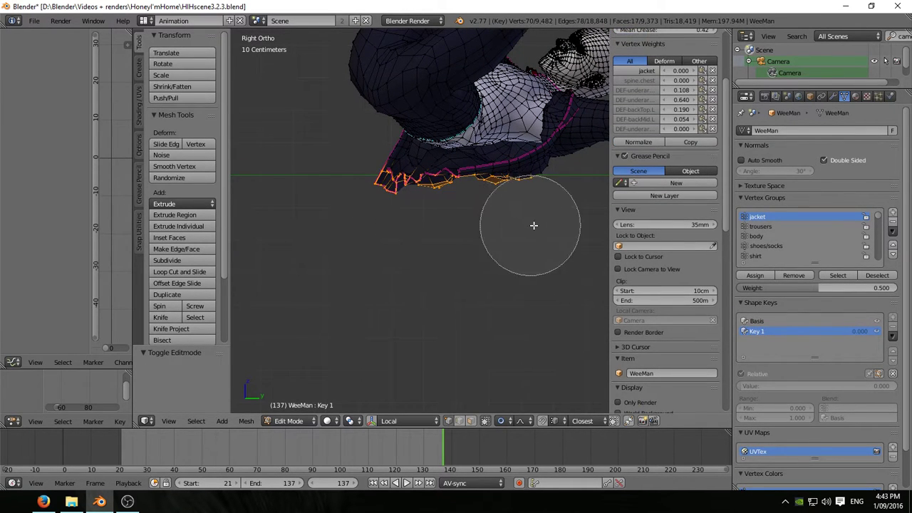
pyautogui.rightClick(534, 226)
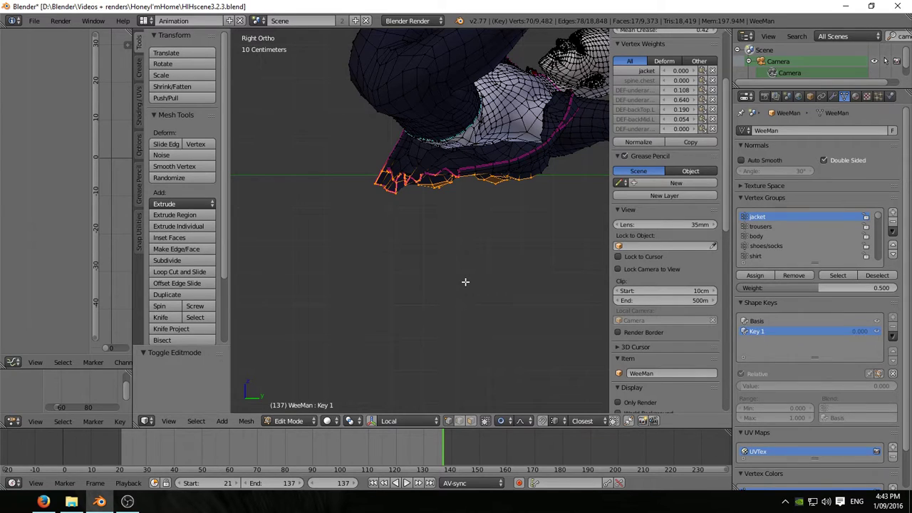
# Move the selected jacket vertices about 3.5 mm in Y and 7 mm in Z with smooth proportional editing
pyautogui.press('g')
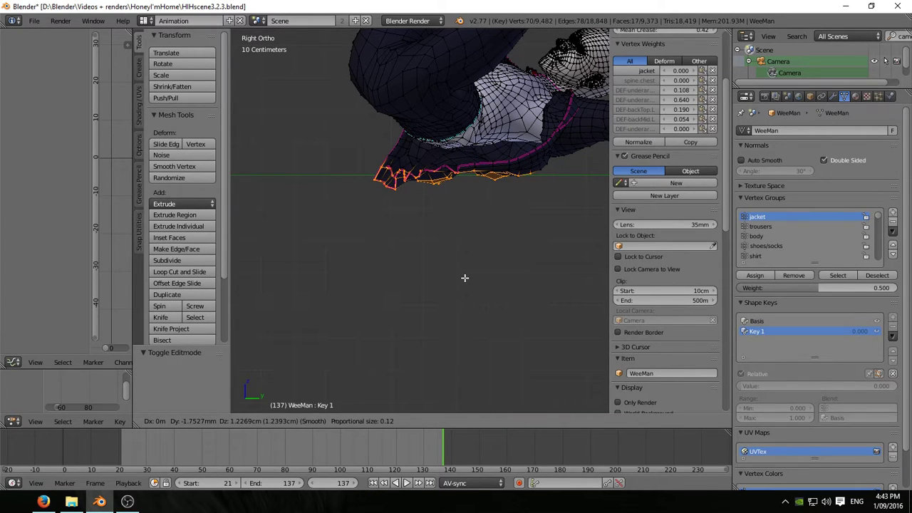
pyautogui.click(466, 278)
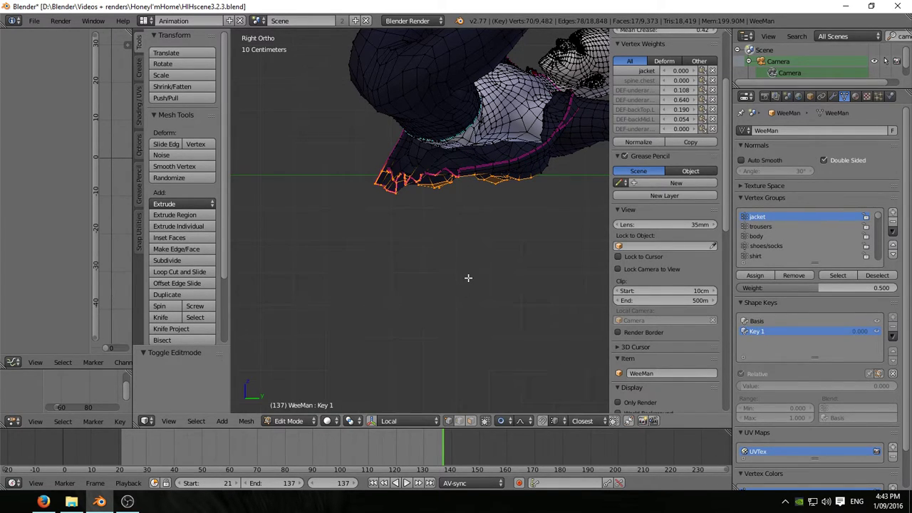
pyautogui.press('g')
pyautogui.click(470, 276)
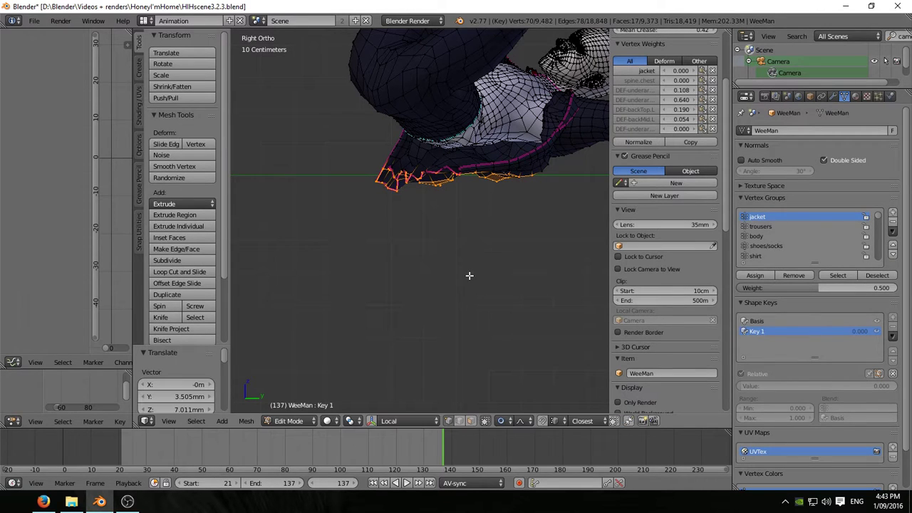
# Deselect a few of the jacket vertices and raise the remaining selection about 8.8 mm in Z with proportional editing
pyautogui.press('c')
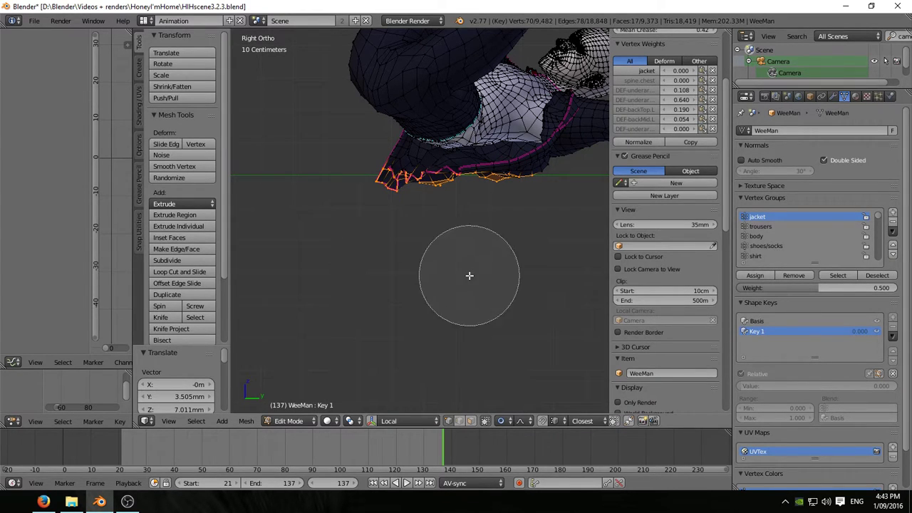
pyautogui.rightClick(485, 223)
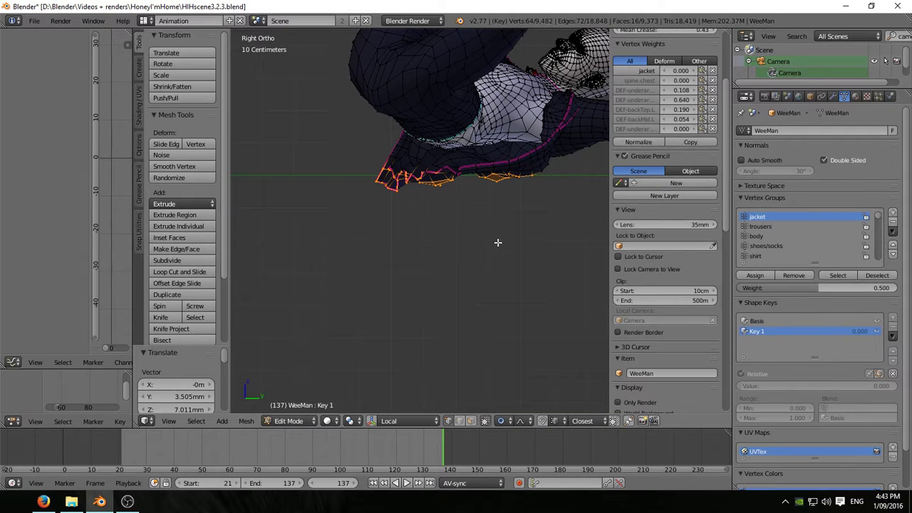
pyautogui.press('g')
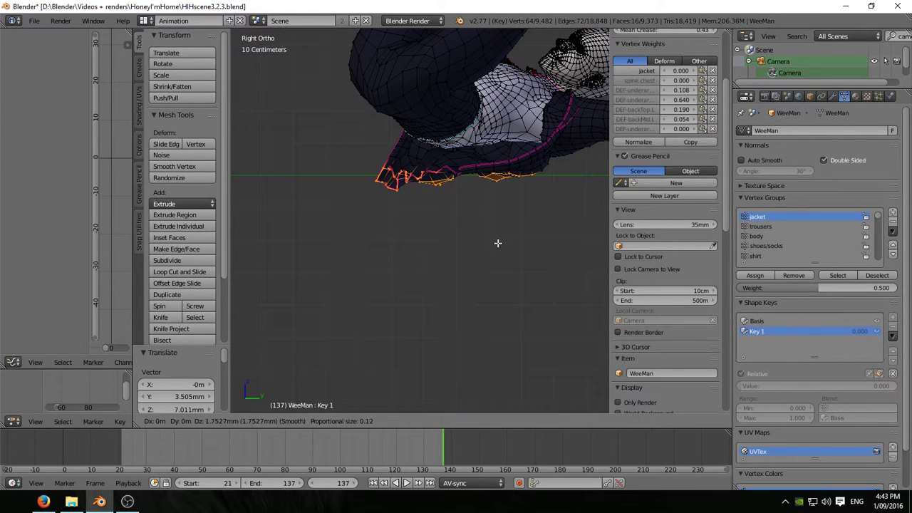
pyautogui.click(497, 241)
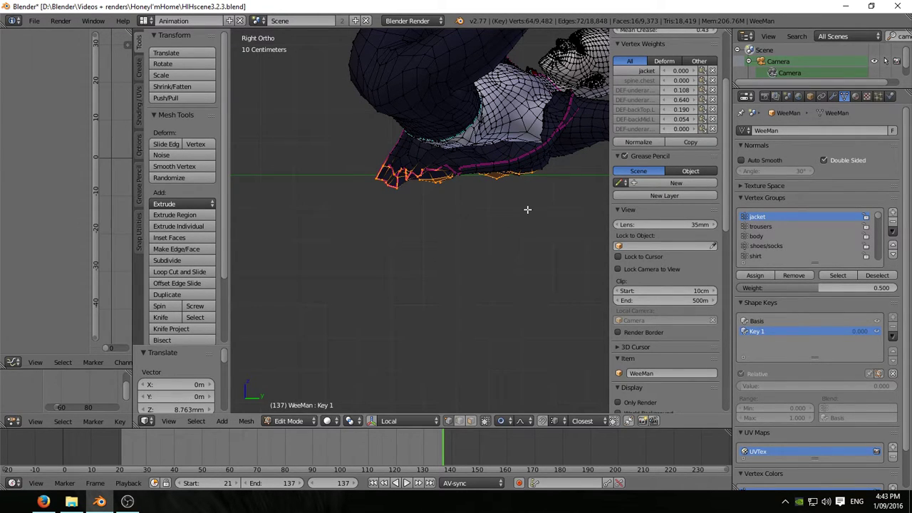
# Deselect the jacket vertices nearest the shoulder and move the remaining selection about -1.8 mm in Y and 1.4 cm in Z with proportional editing
pyautogui.press('c')
pyautogui.middleClick(546, 143)
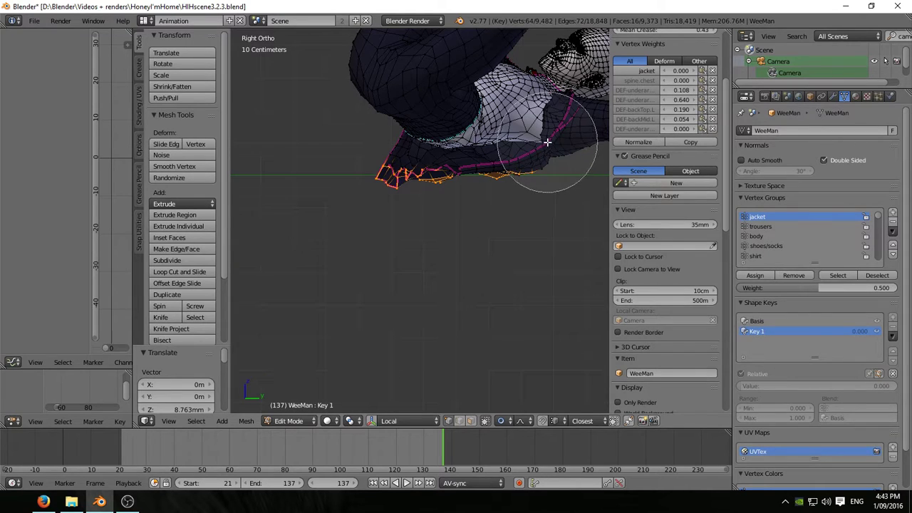
pyautogui.middleClick(465, 131)
pyautogui.rightClick(464, 260)
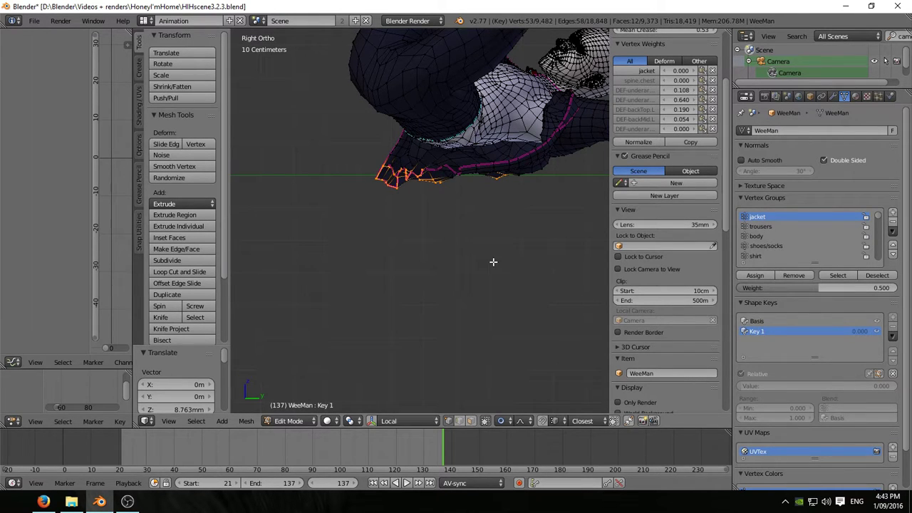
pyautogui.press('g')
pyautogui.click(493, 258)
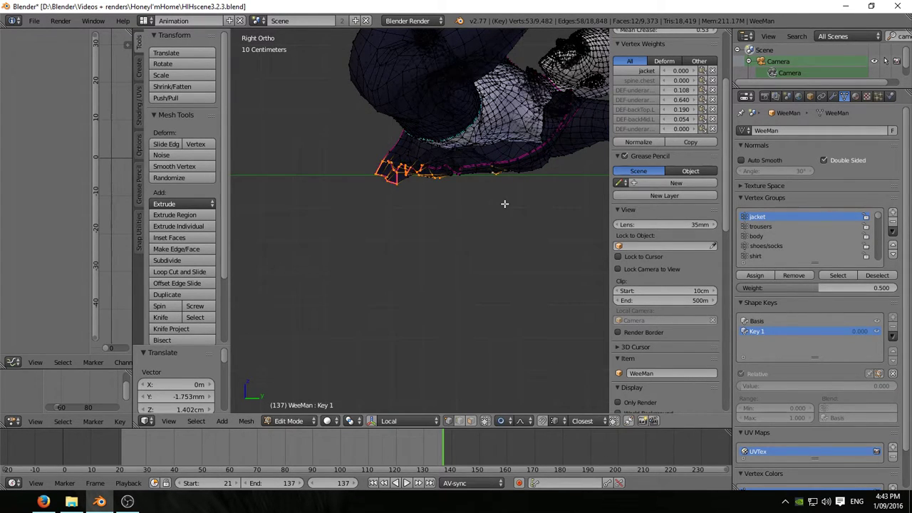
# Deselect more of the jacket vertices already above the ground line and raise the remaining ones about 1.4 cm in Z with proportional editing
pyautogui.press('c')
pyautogui.moveTo(525, 159); pyautogui.dragTo(513, 165, button='middle')
pyautogui.rightClick(493, 261)
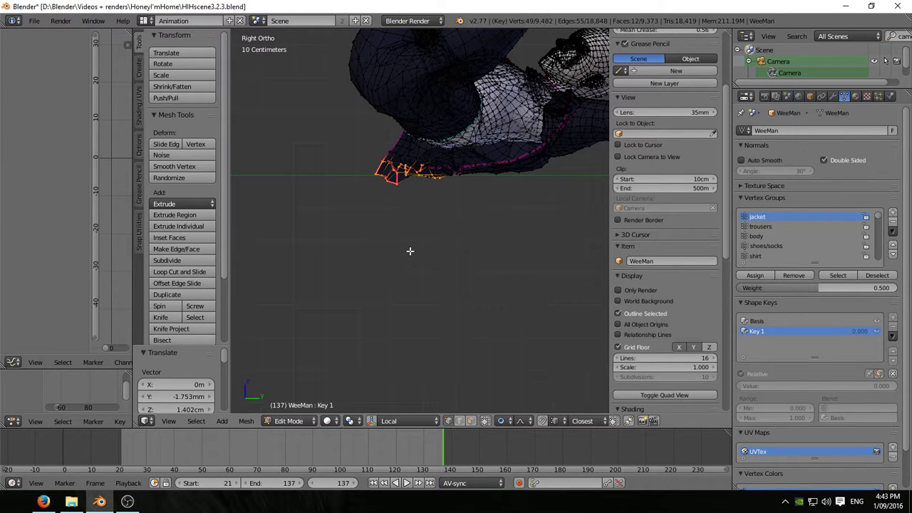
pyautogui.press('c')
pyautogui.moveTo(405, 122); pyautogui.dragTo(387, 119, button='middle')
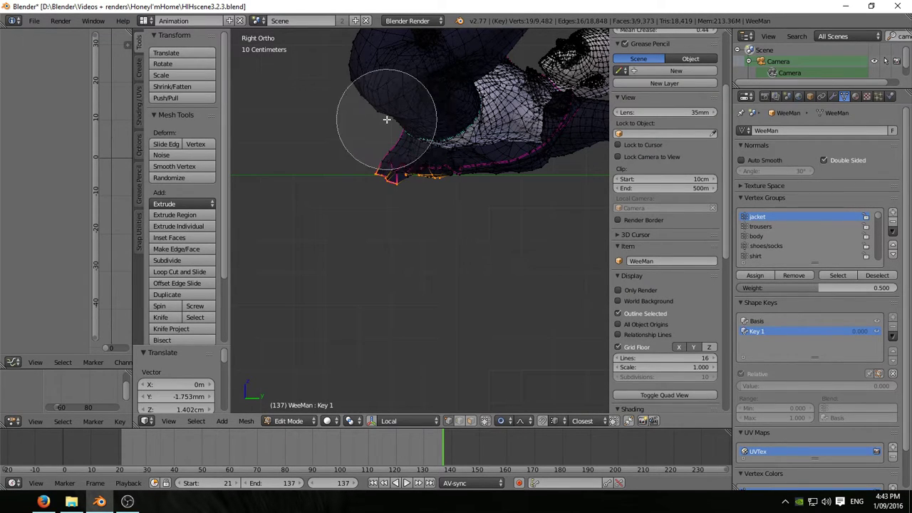
pyautogui.rightClick(452, 276)
pyautogui.press('g')
pyautogui.rightClick(454, 275)
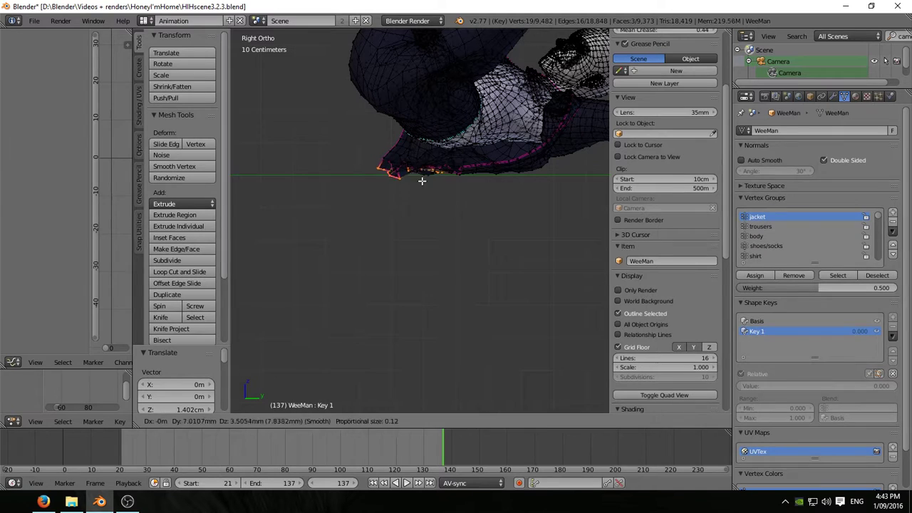
# Reduce the selection to the jacket's lowest tip, move it about 5.3 mm in Y and 1.4 cm in Z, and scale it along global Z
pyautogui.press('c')
pyautogui.moveTo(431, 204); pyautogui.dragTo(448, 234, button='middle')
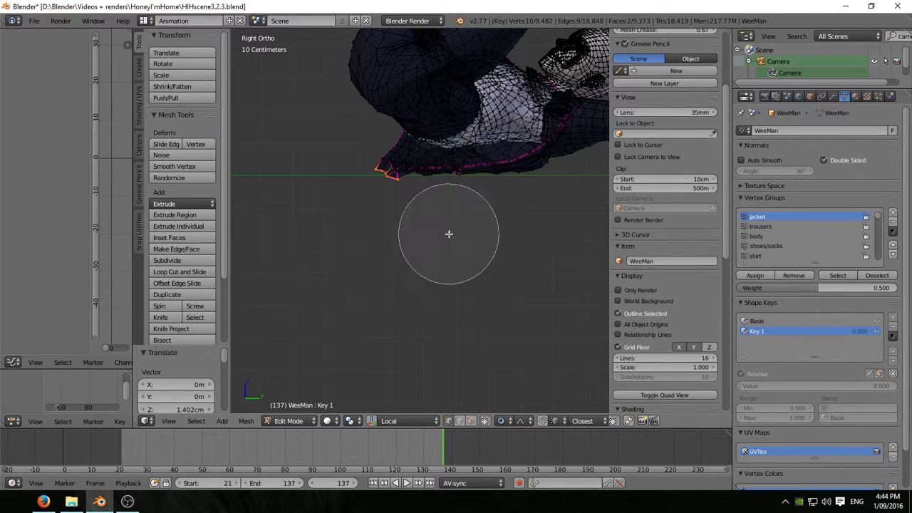
pyautogui.rightClick(448, 234)
pyautogui.press('c')
pyautogui.moveTo(347, 141); pyautogui.dragTo(353, 146, button='middle')
pyautogui.rightClick(353, 146)
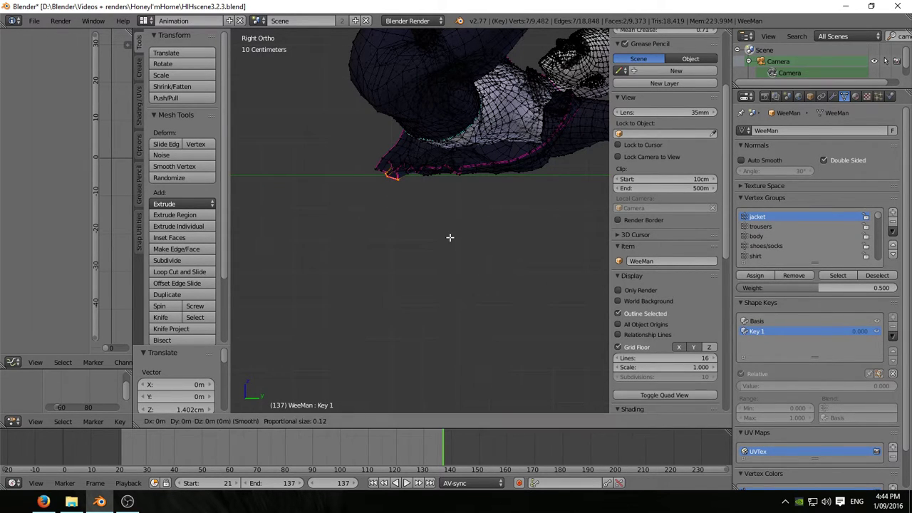
pyautogui.press('s')
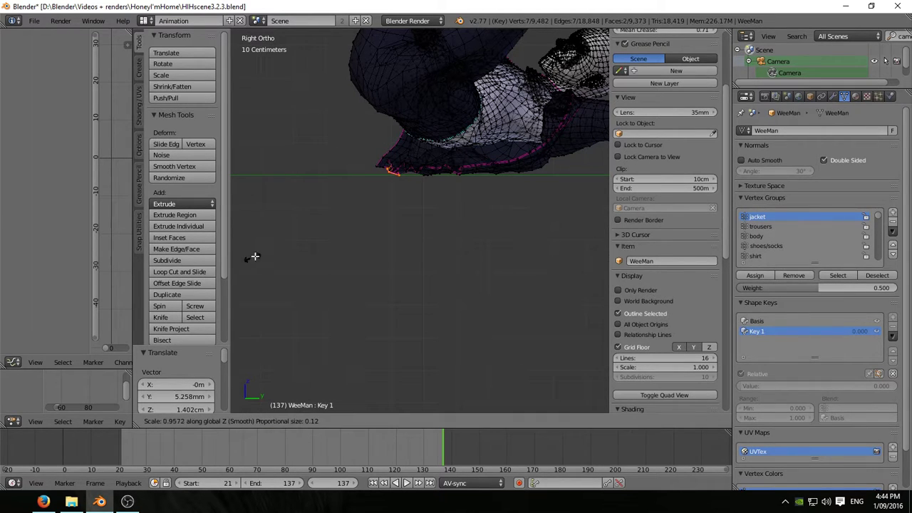
pyautogui.click(271, 283)
# Return to Object Mode, set the Key 1 shape key value to 1.000, and check the jacket from other angles
pyautogui.press('Tab')
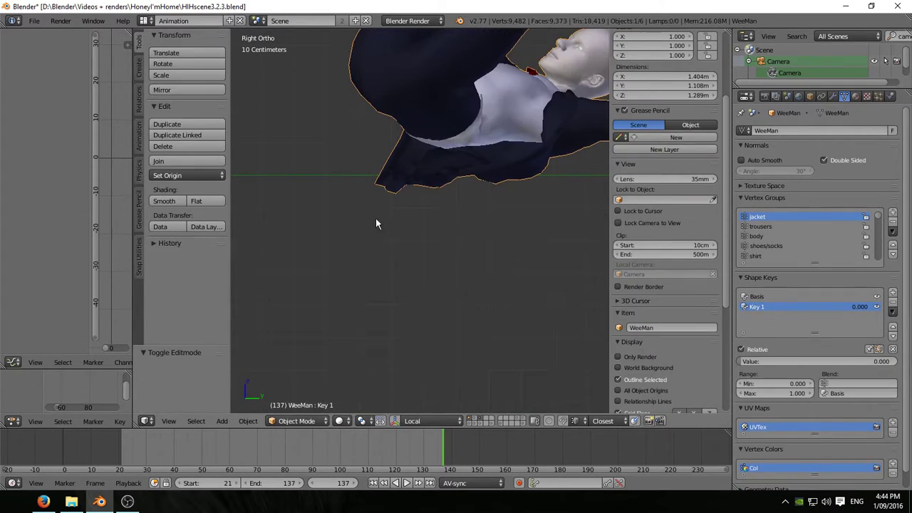
pyautogui.moveTo(755, 361); pyautogui.dragTo(891, 361)
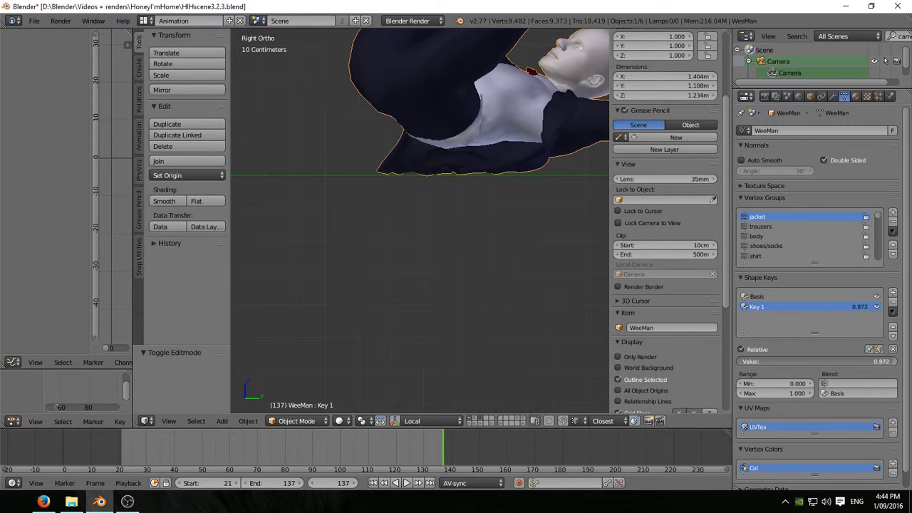
pyautogui.moveTo(421, 197); pyautogui.dragTo(266, 107, button='middle')
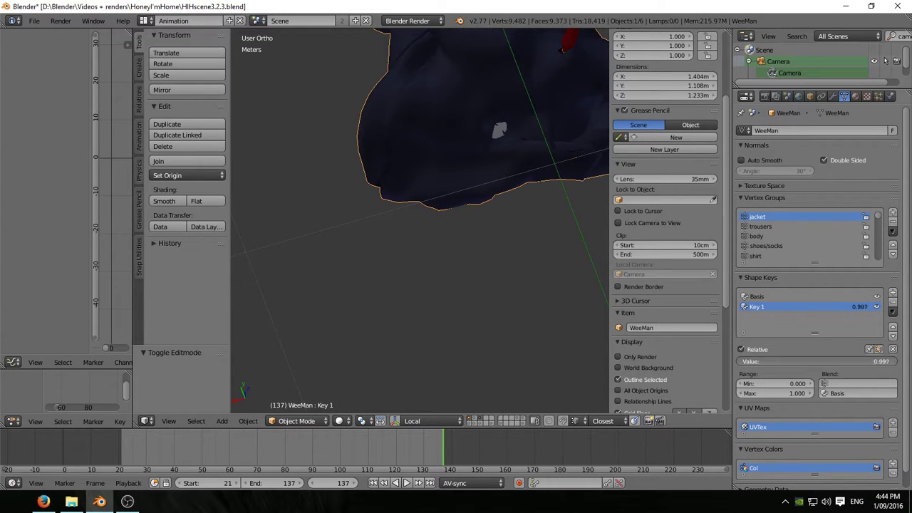
pyautogui.moveTo(884, 362)
pyautogui.mouseDown()
pyautogui.moveTo(745, 361)
pyautogui.moveTo(891, 362)
pyautogui.mouseUp()
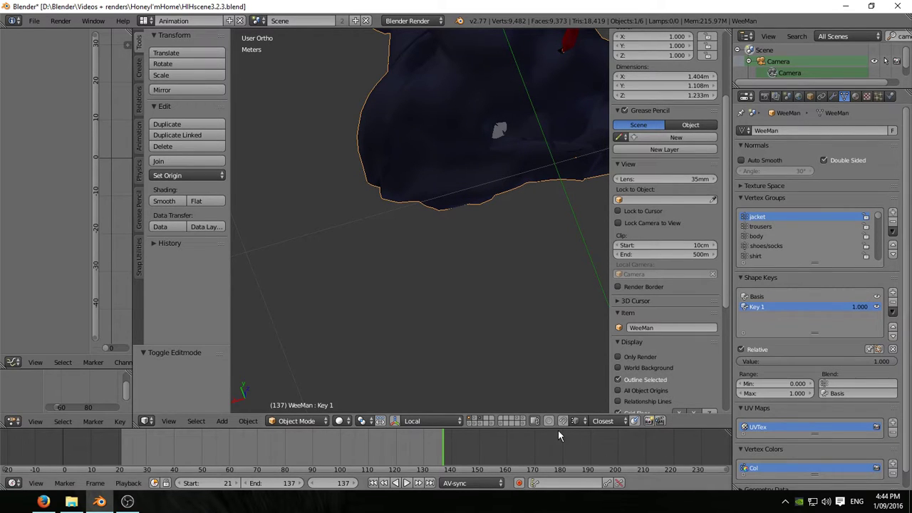
# Show the rig's layer to examine the jacket bones in Pose Mode, and hide that layer again
pyautogui.keyDown('shift'); pyautogui.click(474, 419); pyautogui.keyUp('shift')
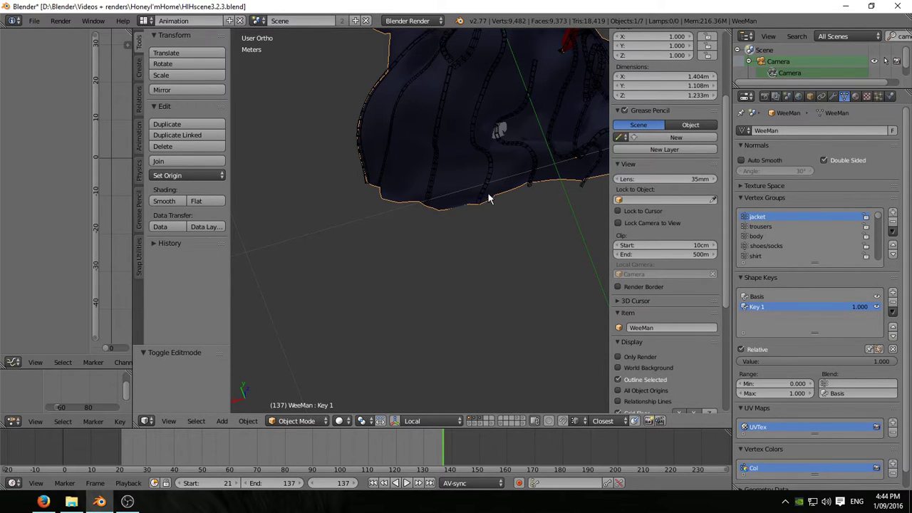
pyautogui.rightClick(499, 125)
pyautogui.moveTo(499, 125); pyautogui.dragTo(604, 238, button='middle')
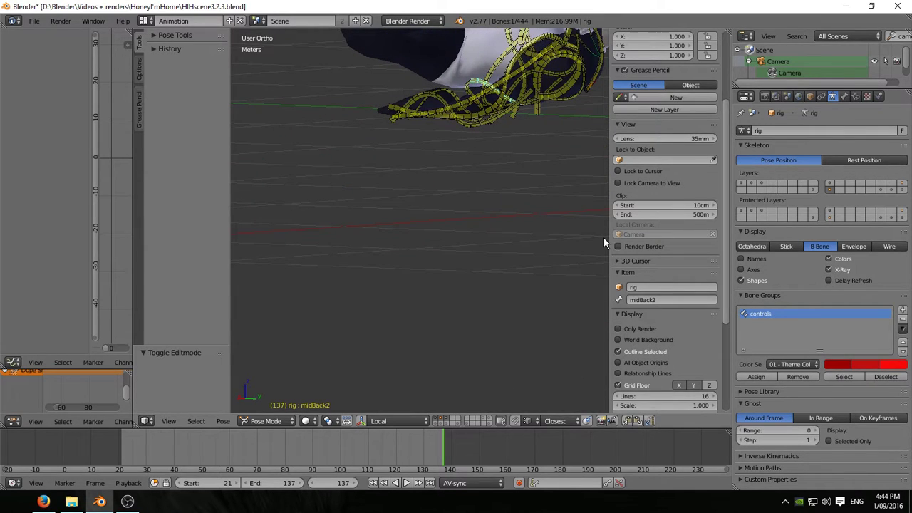
pyautogui.keyDown('shift'); pyautogui.click(437, 419); pyautogui.keyUp('shift')
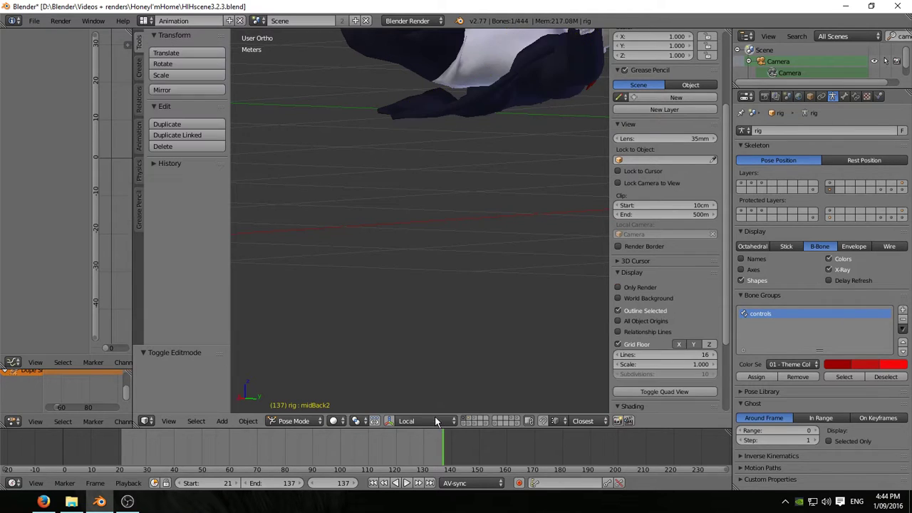
pyautogui.scroll(-5, 442, 260)
pyautogui.moveTo(441, 254)
pyautogui.mouseDown(button='middle')
pyautogui.moveTo(435, 244)
pyautogui.moveTo(441, 268)
pyautogui.mouseUp(button='middle')
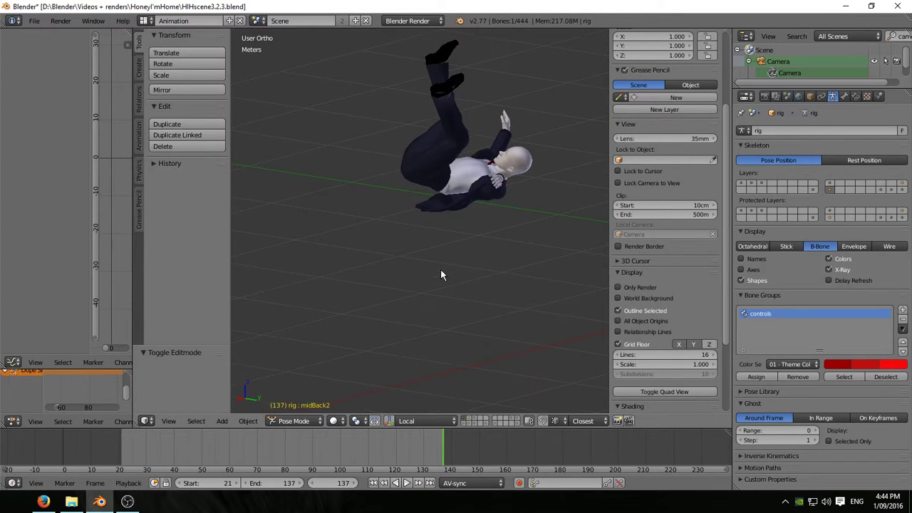
# Go to frame 106 and keyframe WeeMan's Key 1 shape key at a value of 0.000
pyautogui.moveTo(437, 451); pyautogui.dragTo(363, 452)
pyautogui.moveTo(420, 383); pyautogui.dragTo(420, 339, button='middle')
pyautogui.press('KP_3')
pyautogui.scroll(6, 428, 314)
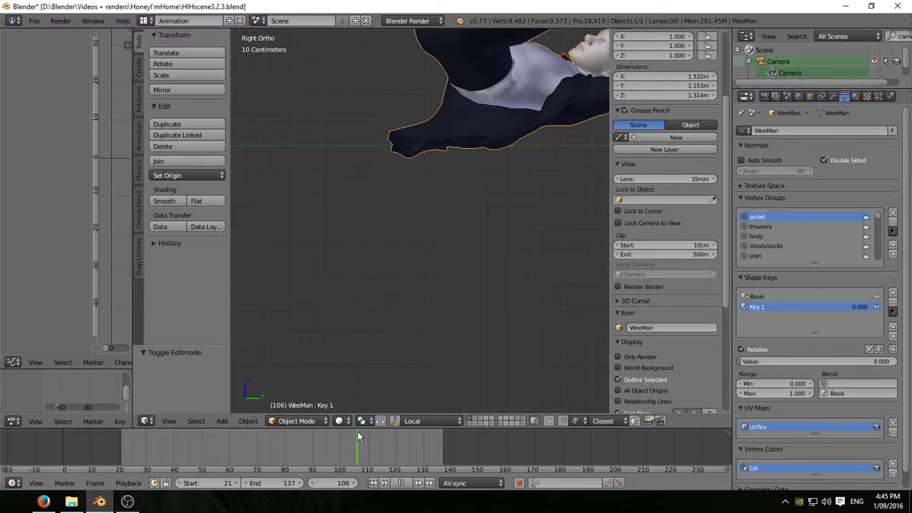
pyautogui.hotkey('alt', 'a')
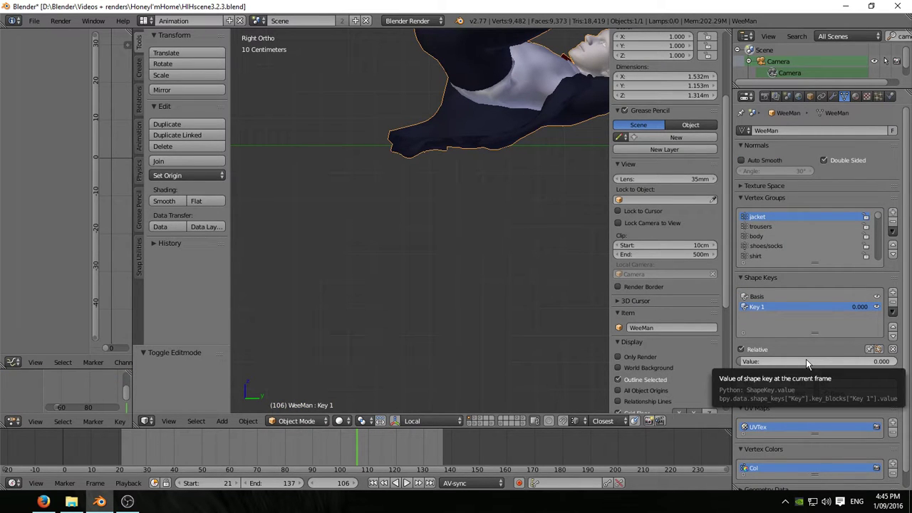
pyautogui.press('i')
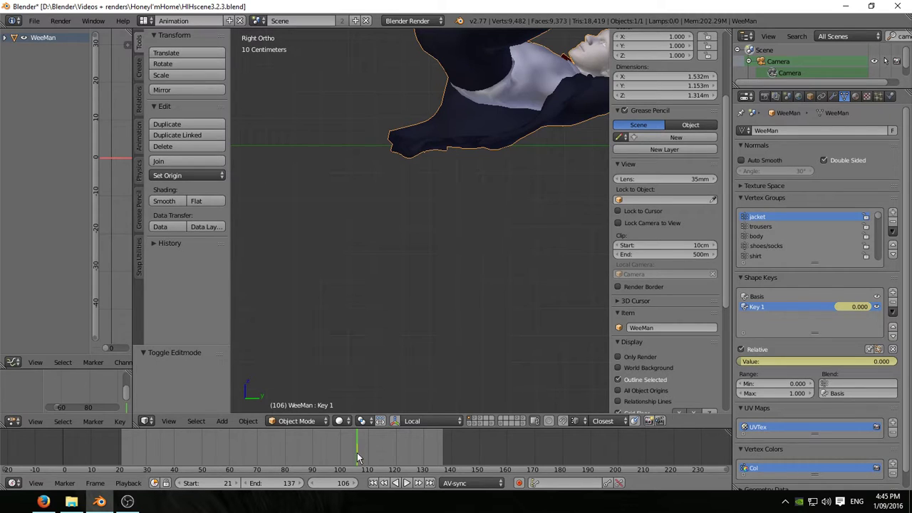
# Go to frame 137, set the Key 1 shape key value to 1.000, and keyframe it
pyautogui.moveTo(357, 453); pyautogui.dragTo(444, 467)
pyautogui.moveTo(770, 369); pyautogui.dragTo(890, 370)
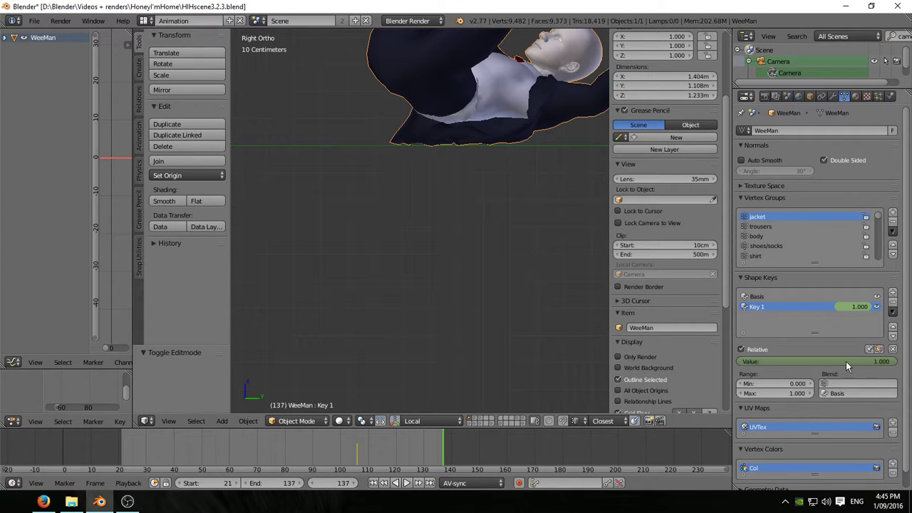
pyautogui.press('i')
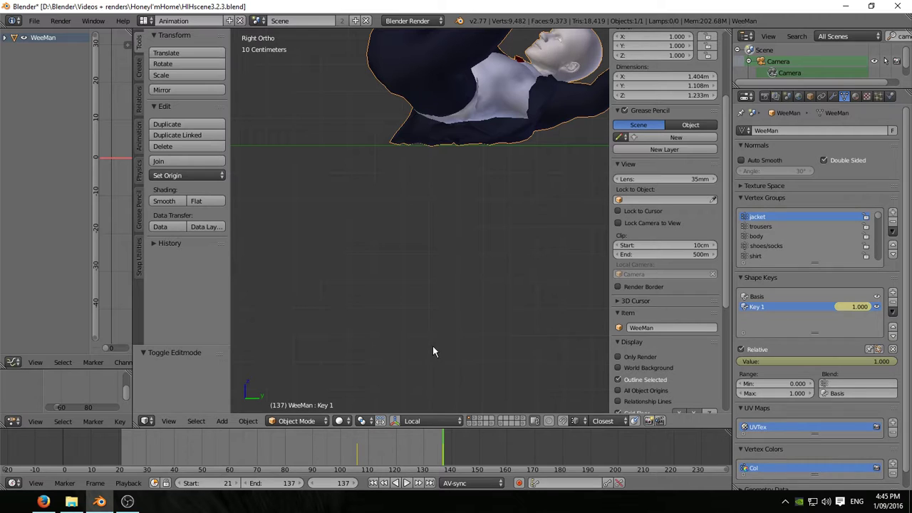
# Scrub through the timeline and play the fall in the right view to check the jacket's shape key transition
pyautogui.click(439, 445)
pyautogui.moveTo(440, 445); pyautogui.dragTo(210, 435)
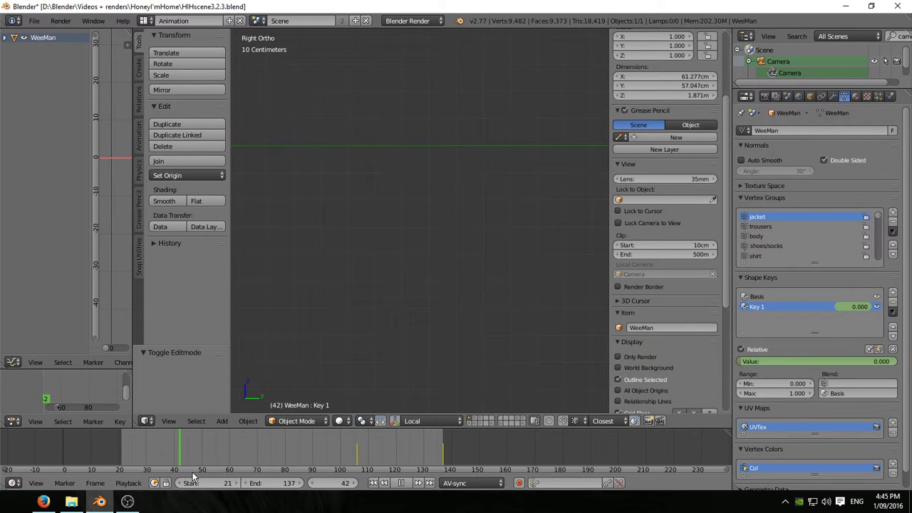
pyautogui.moveTo(260, 467); pyautogui.dragTo(450, 449)
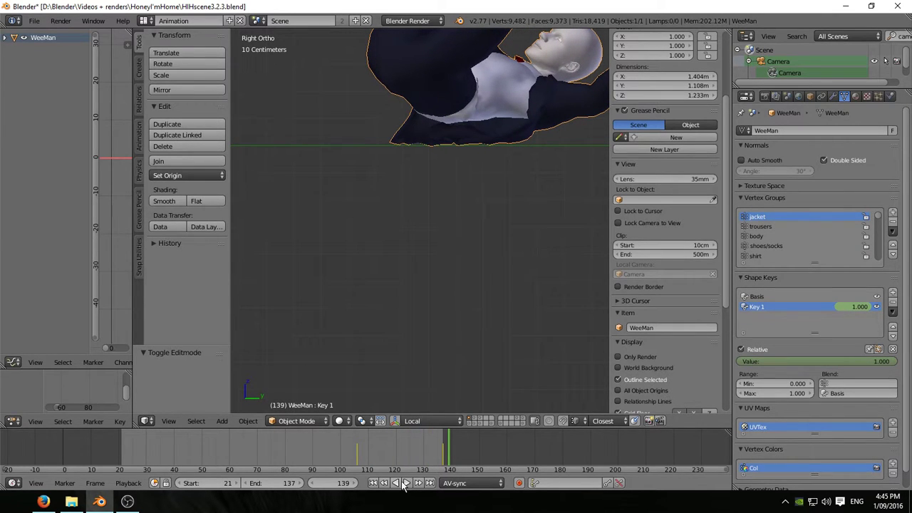
pyautogui.click(408, 483)
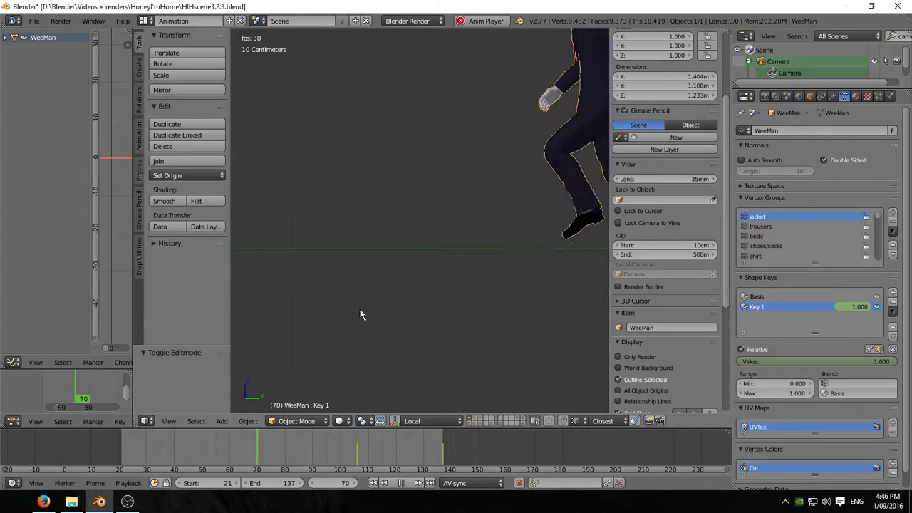
pyautogui.hotkey('alt', 'a')
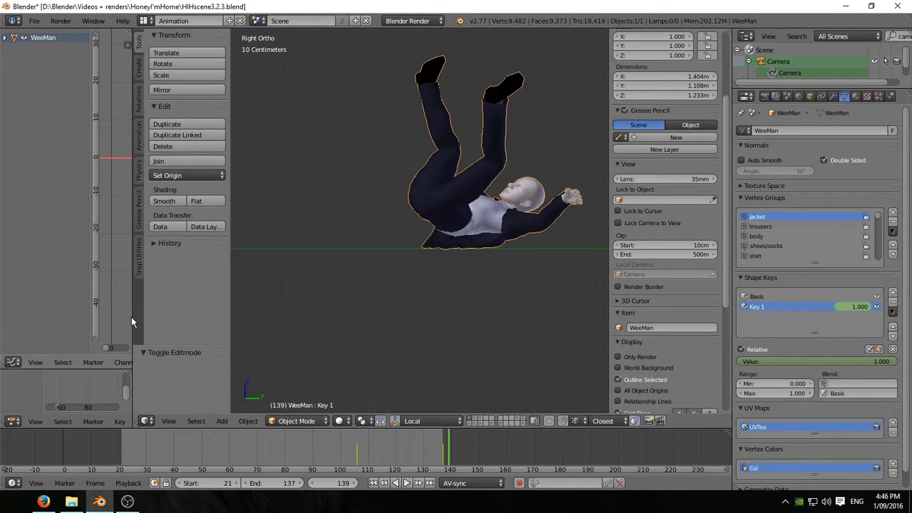
# Enlarge the Graph Editor, frame the Key 1 value curve, and move its second keyframe along X to frame 115
pyautogui.moveTo(132, 317); pyautogui.dragTo(497, 285)
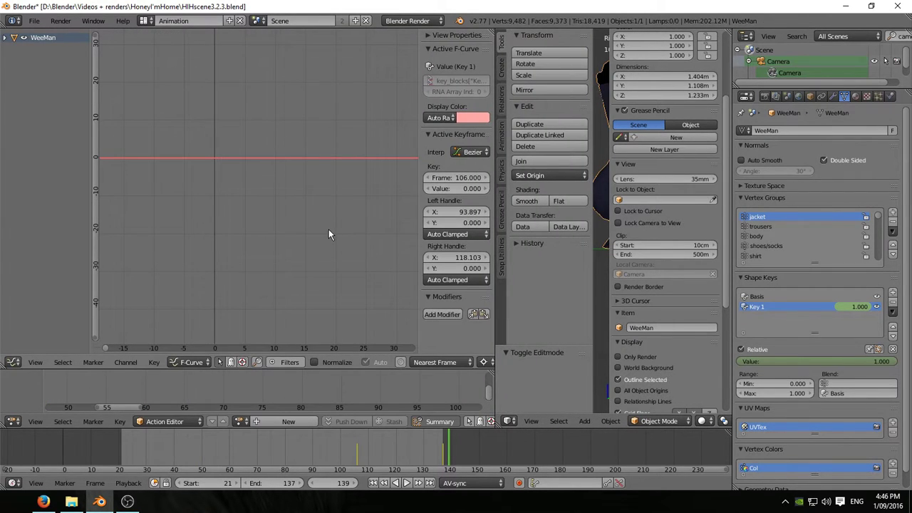
pyautogui.press('Home')
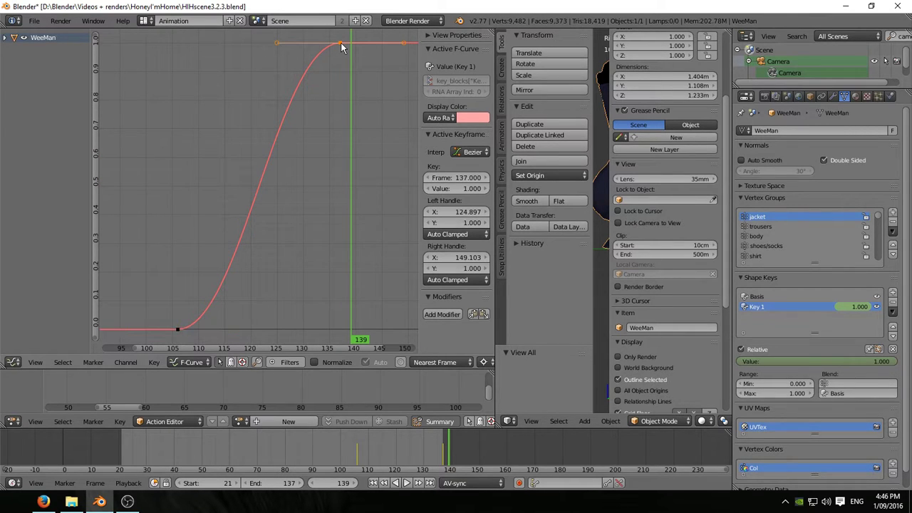
pyautogui.press('g')
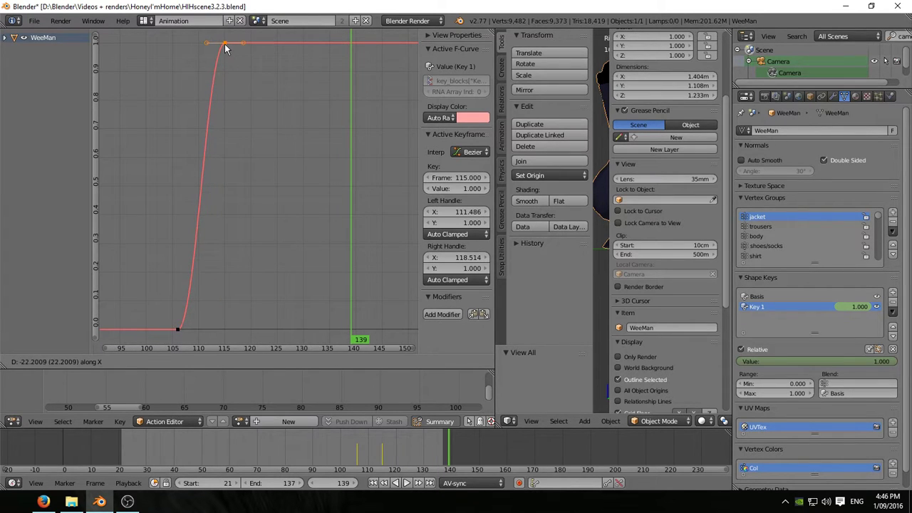
pyautogui.click(225, 49)
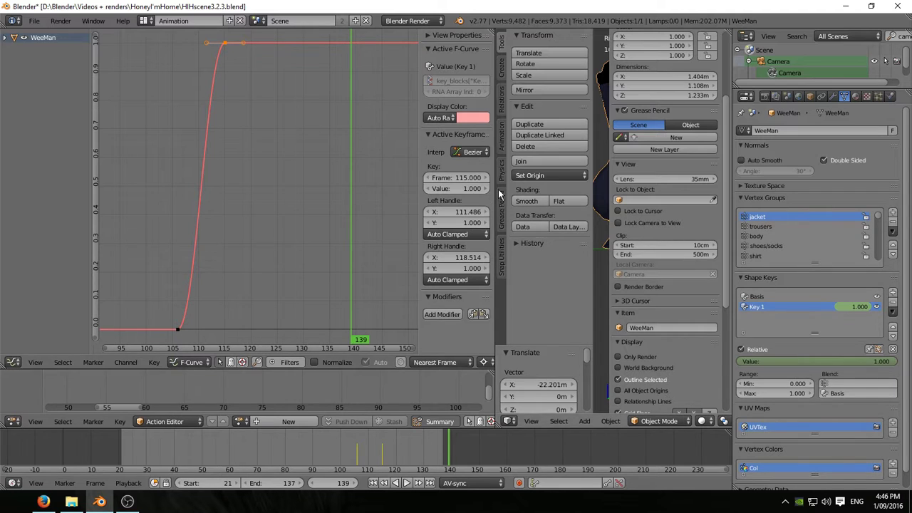
# Shrink the Graph Editor back to a narrow strip and play the animation to check the faster jacket correction
pyautogui.moveTo(494, 191); pyautogui.dragTo(98, 188)
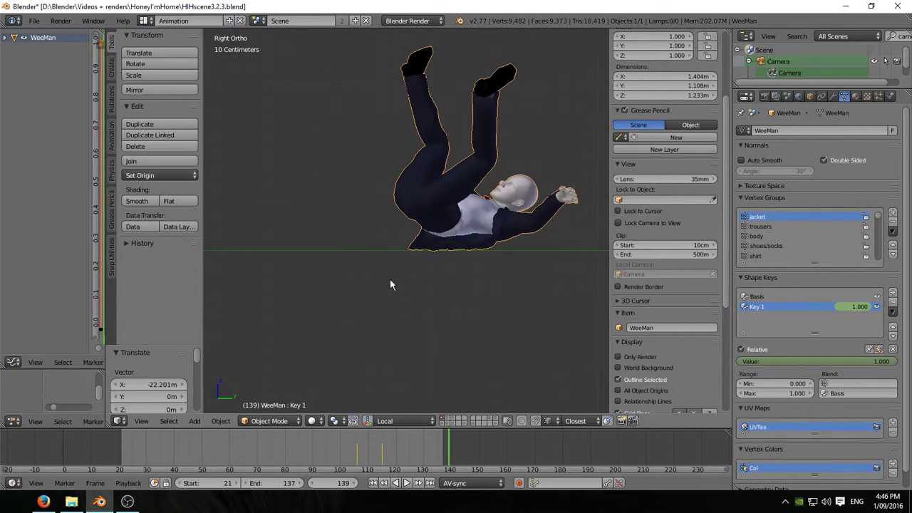
pyautogui.scroll(-3, 482, 320)
pyautogui.hotkey('alt', 'a')
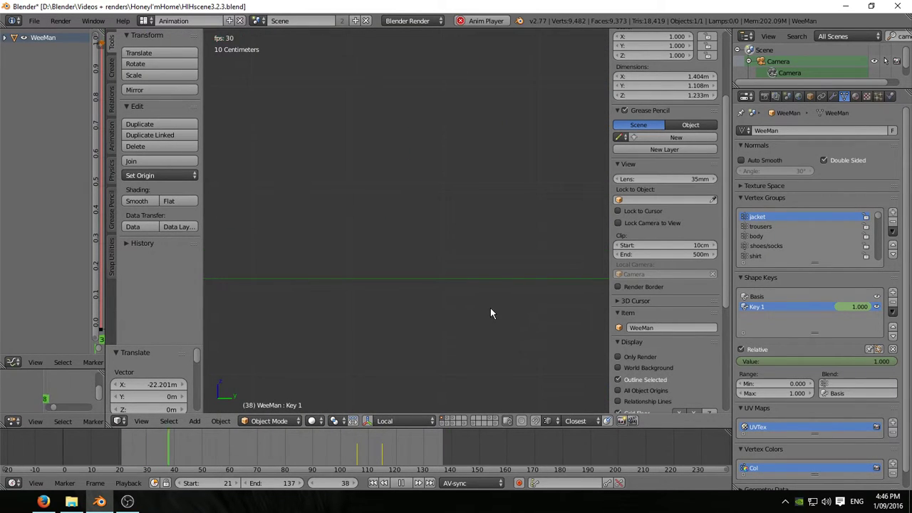